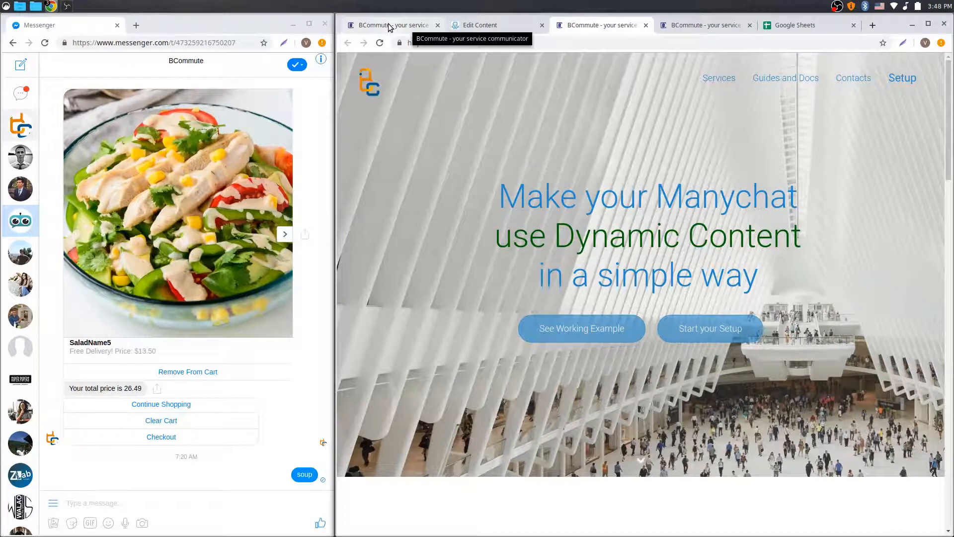
Start installing the Dynamic Cart via Google Sheets + Product Catalog template, choosing the test Google account and the Manychat account "main".
click(389, 26)
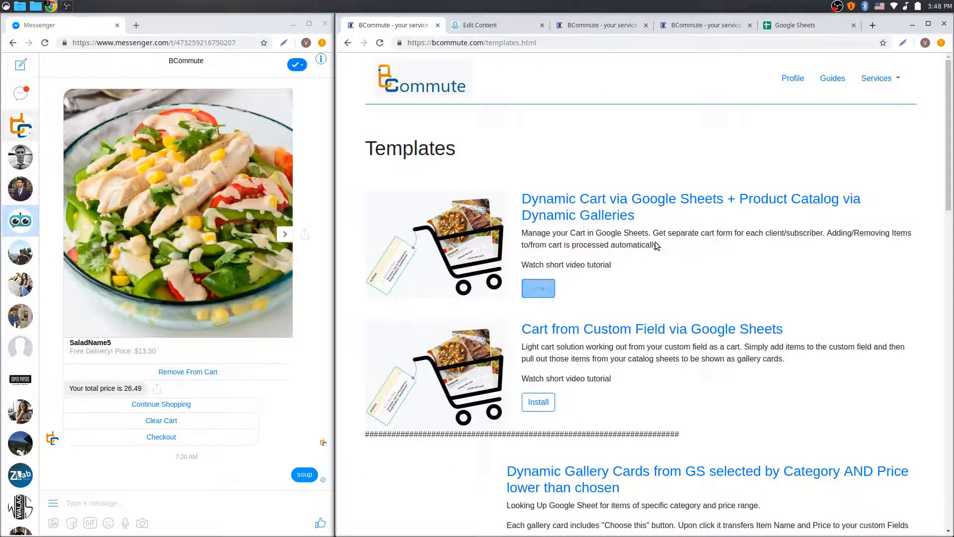
click(543, 286)
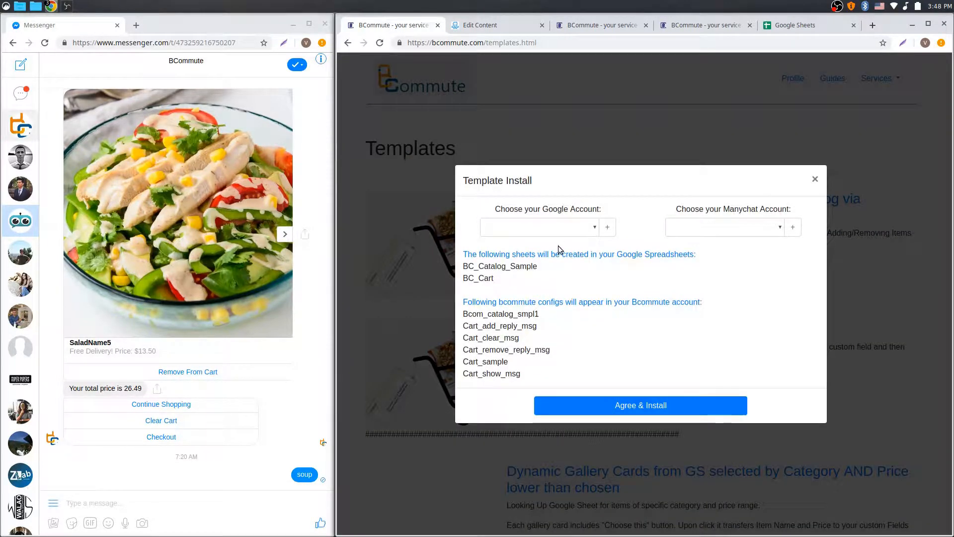
click(574, 228)
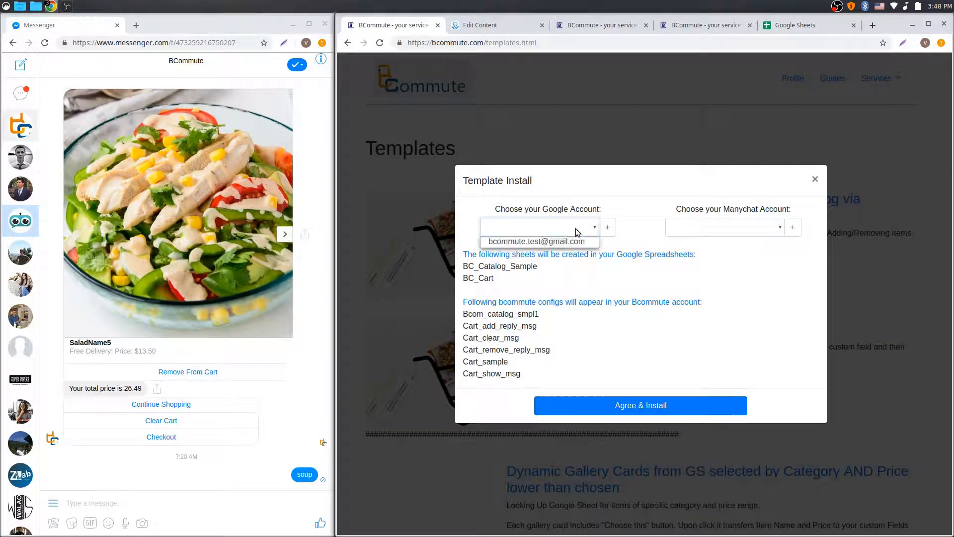
click(569, 242)
click(748, 227)
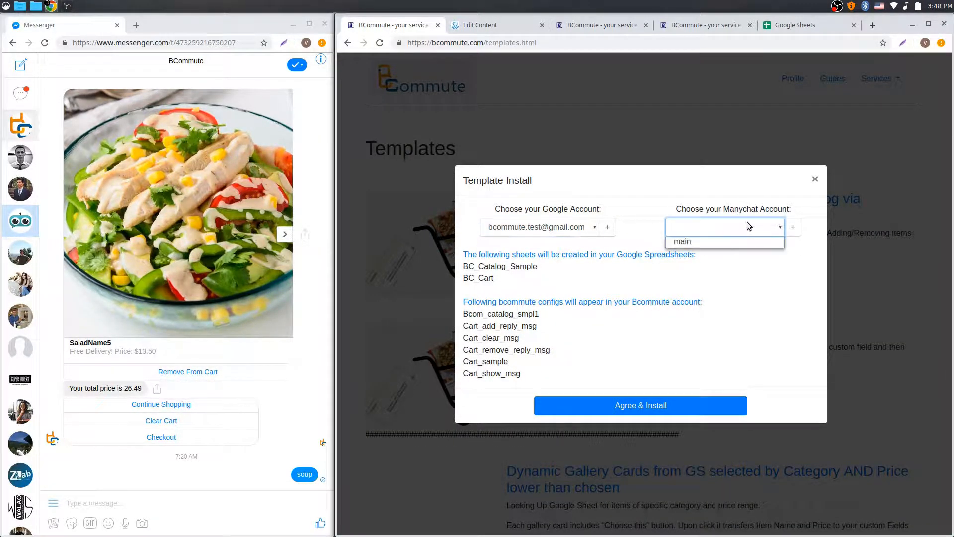
click(622, 234)
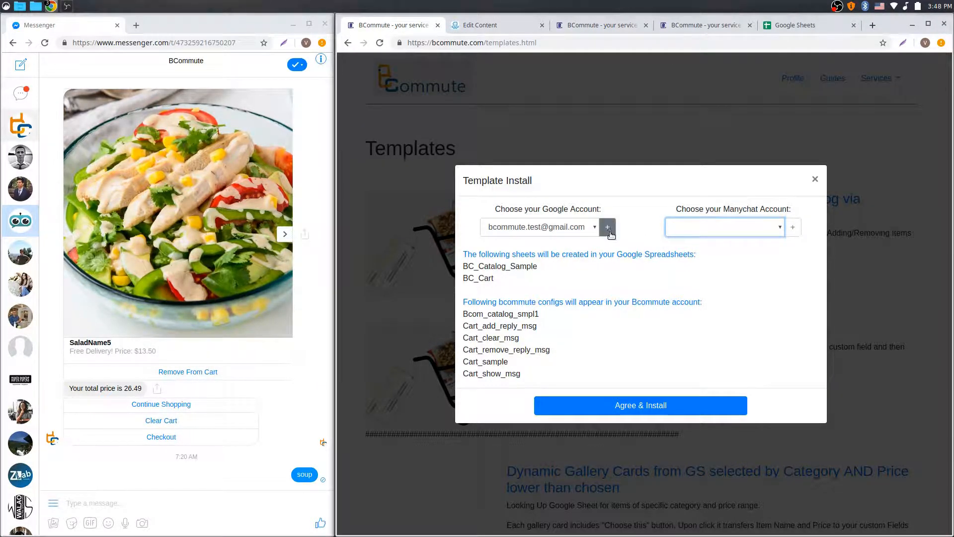
click(741, 226)
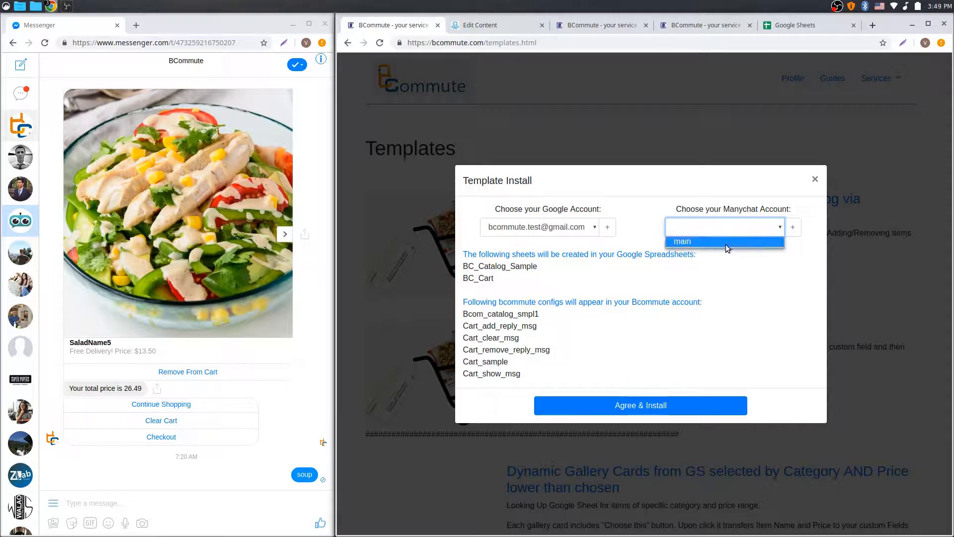
click(715, 243)
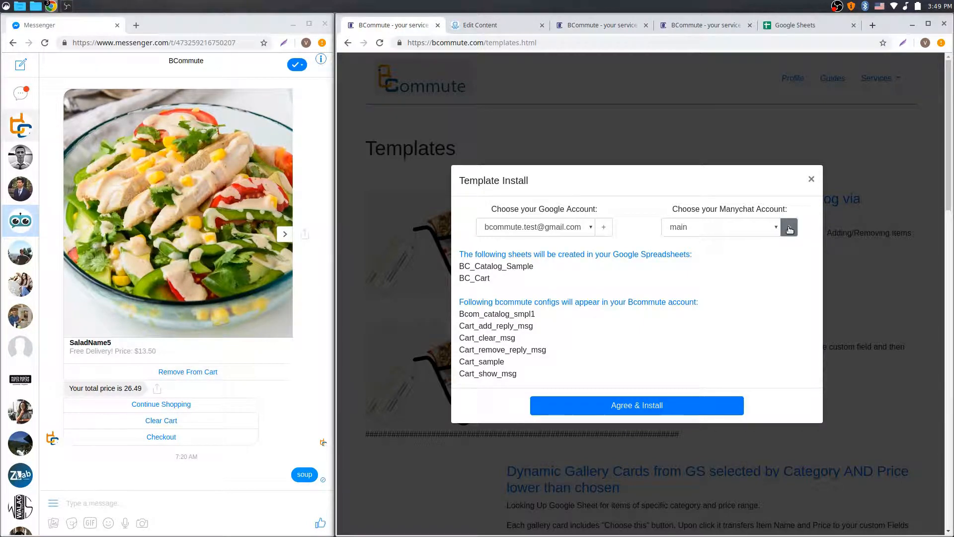
View and dismiss the form for adding a new Manychat bot, and agree to install the cart template.
click(790, 228)
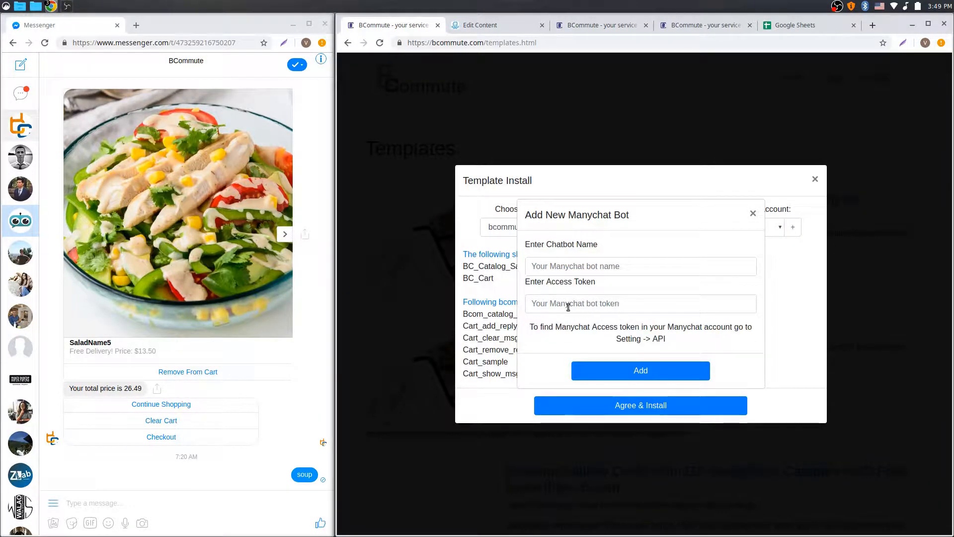
click(753, 213)
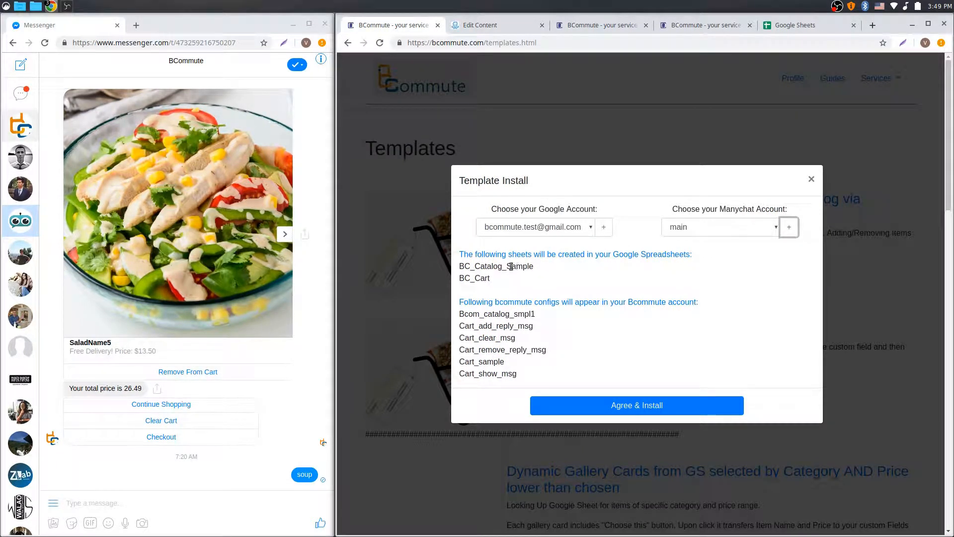
click(625, 408)
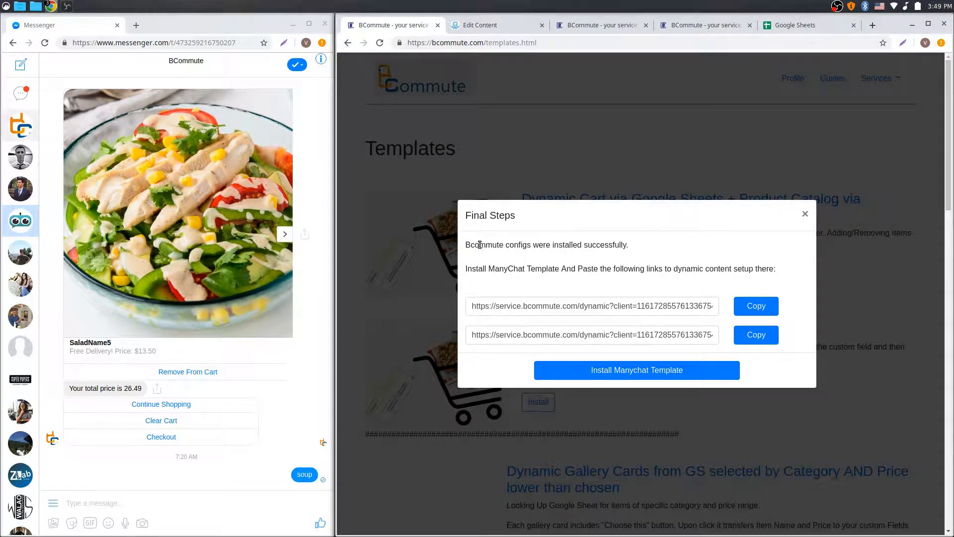
Review the installation message and the two dynamic content links in the final steps.
drag(475, 245, 706, 249)
click(637, 253)
drag(472, 309, 522, 312)
click(522, 312)
drag(473, 338, 657, 337)
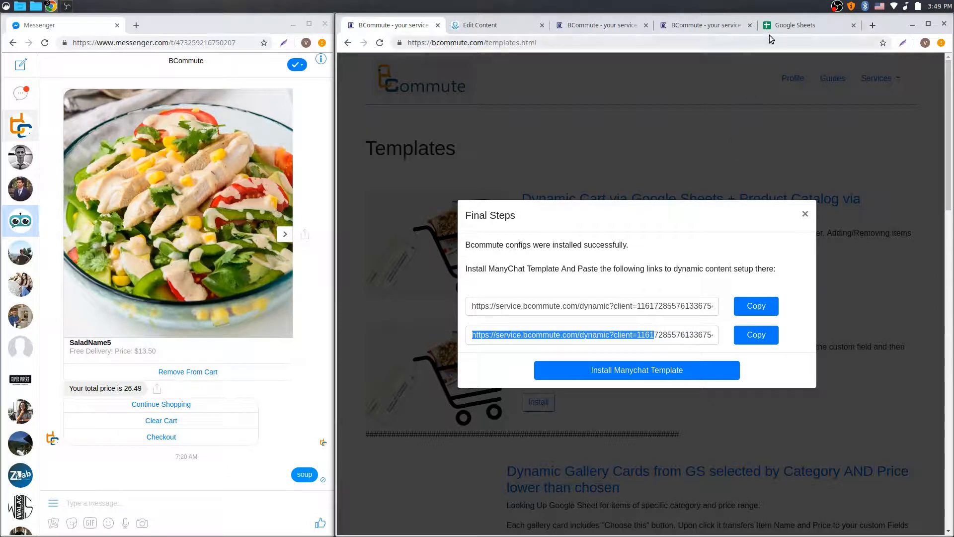
Open the BC_cart_template spreadsheet in Google Sheets and examine its catalog sample and cart sheets.
click(793, 31)
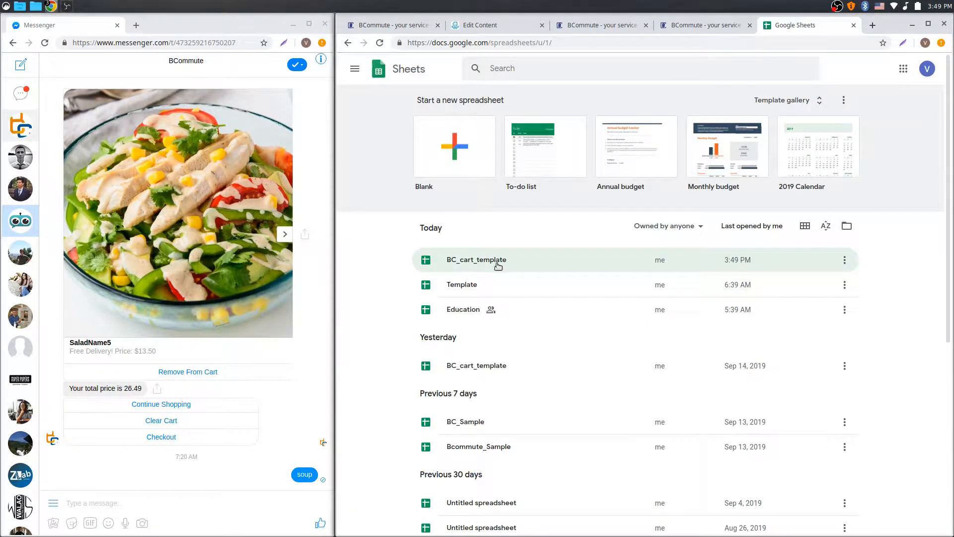
click(497, 265)
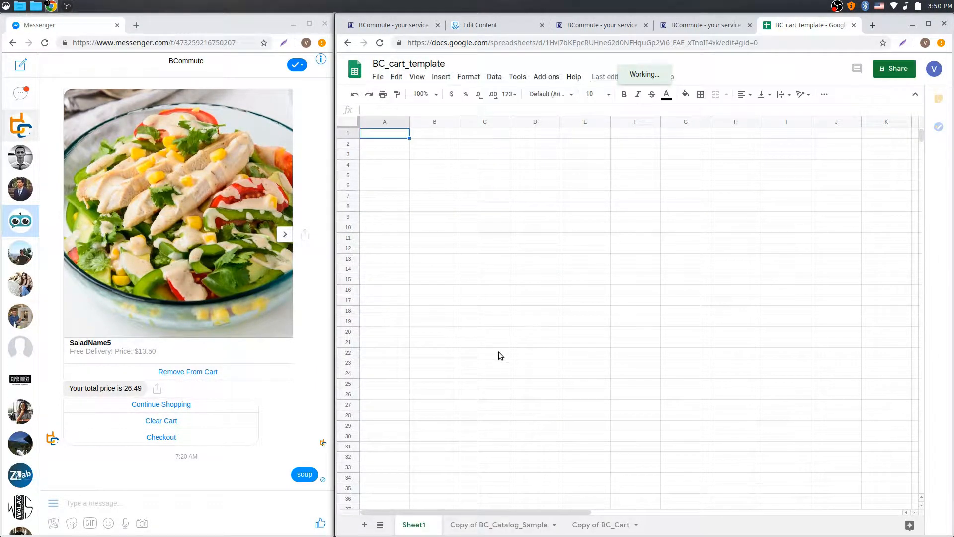
click(521, 522)
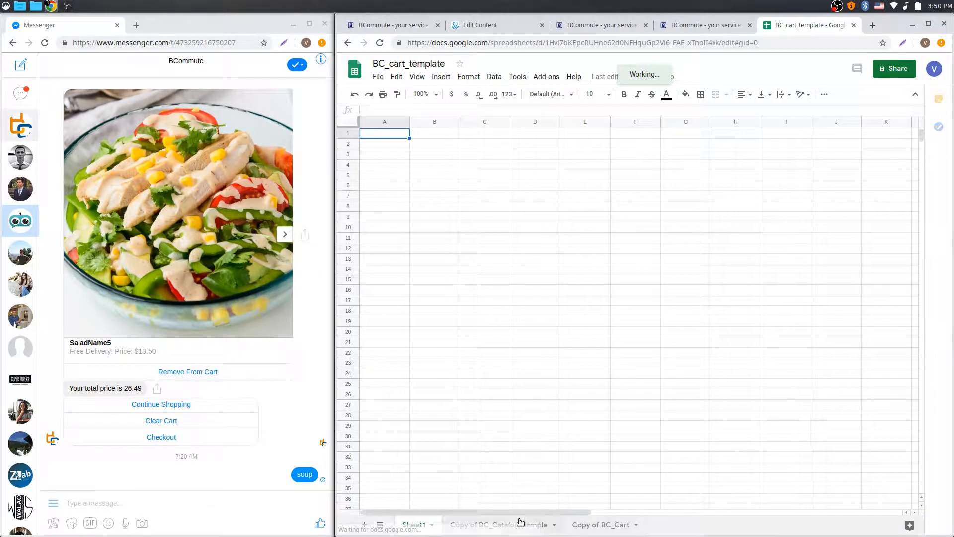
scroll(501, 299, down, 5)
scroll(522, 288, up, 5)
scroll(558, 276, down, 2)
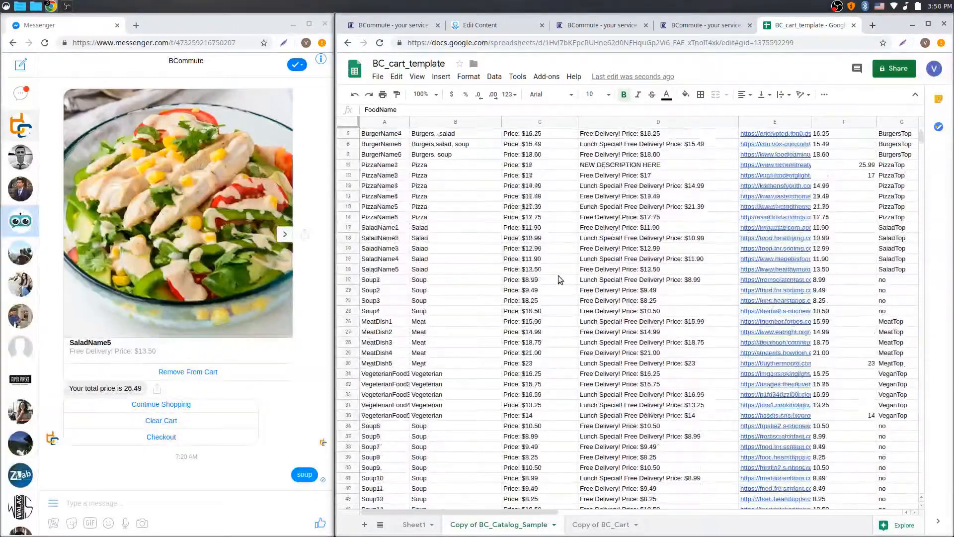
scroll(559, 275, up, 1)
click(609, 525)
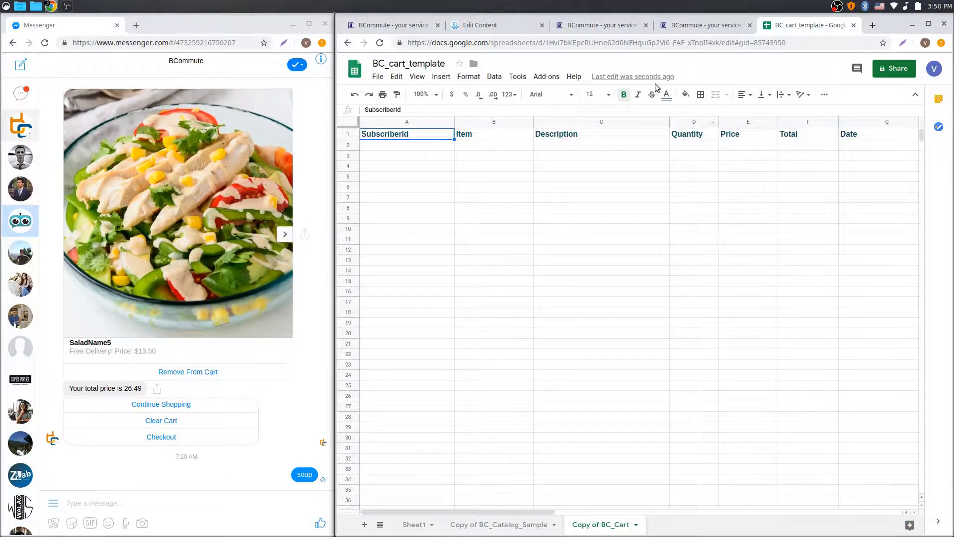
Return to Bcommute's final steps, install the Bcommute Cart via Google Sheets template in ManyChat, and close its installation page.
click(392, 25)
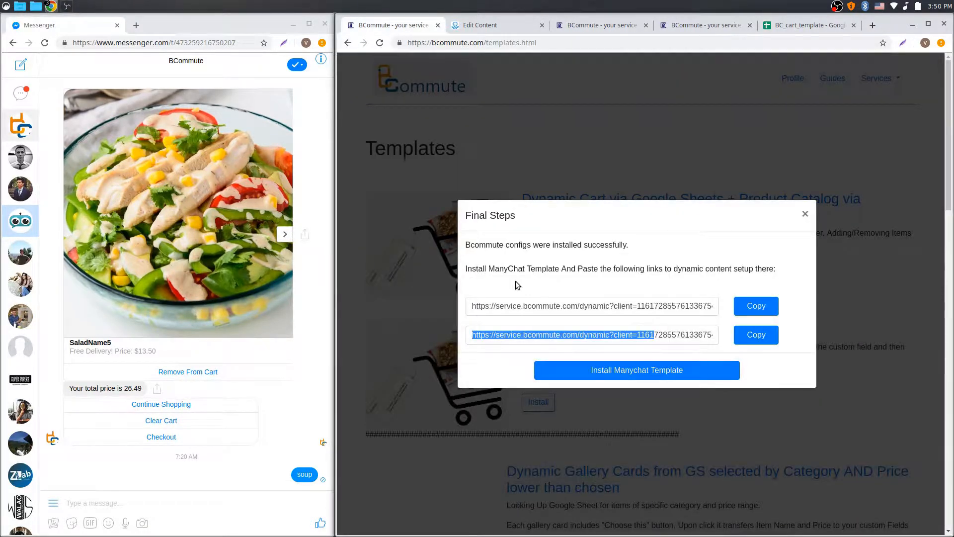
click(641, 371)
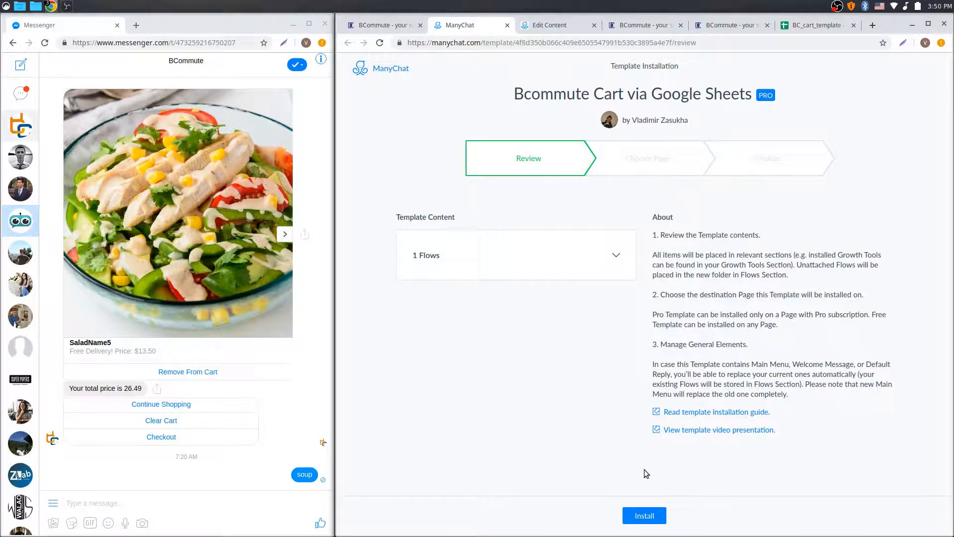
click(641, 516)
middle_click(472, 30)
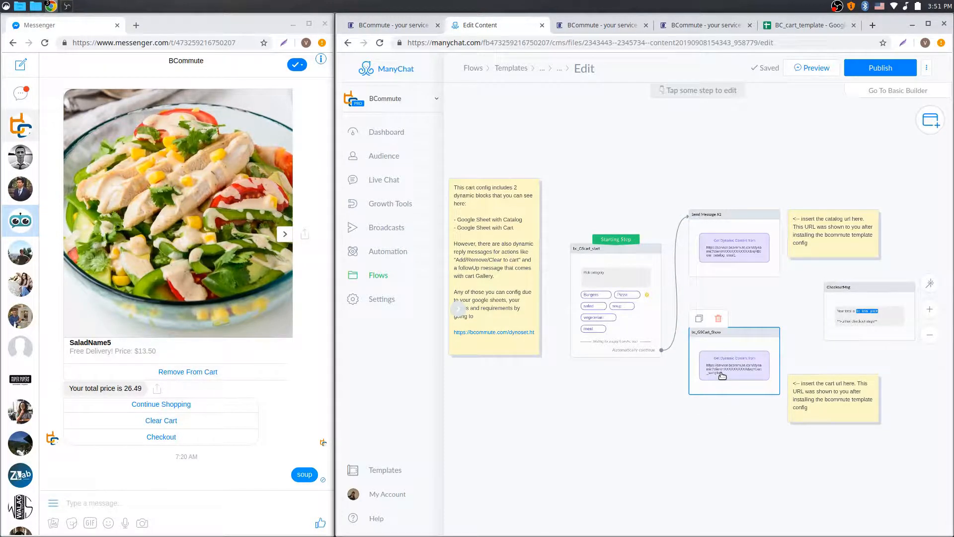
Inspect the category question, its reply options and the response field in the starting step bc_GScart_start.
scroll(617, 281, up, 5)
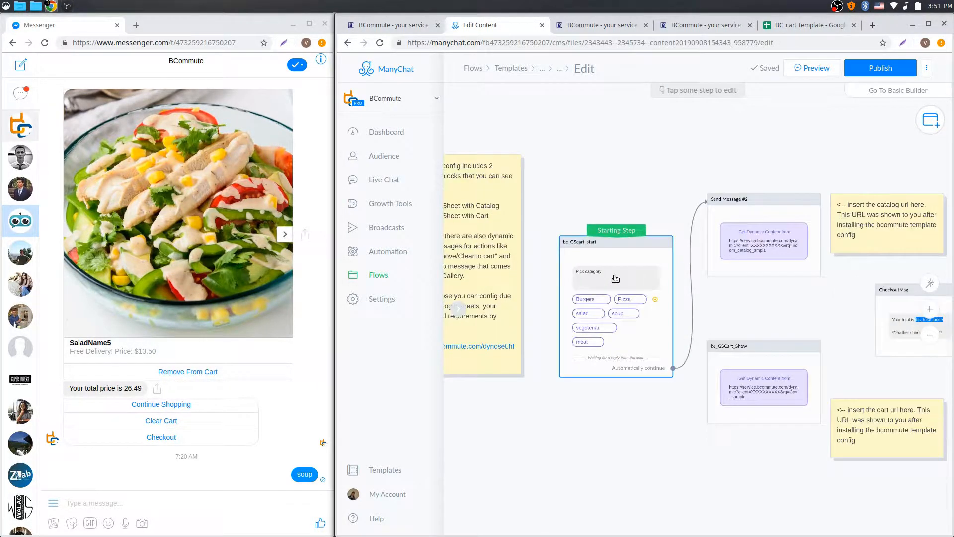
click(616, 284)
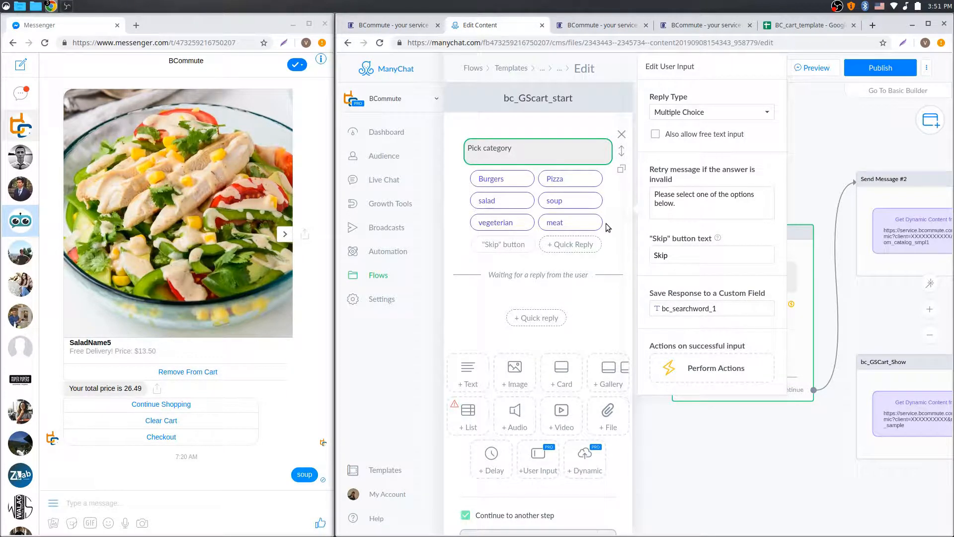
click(818, 131)
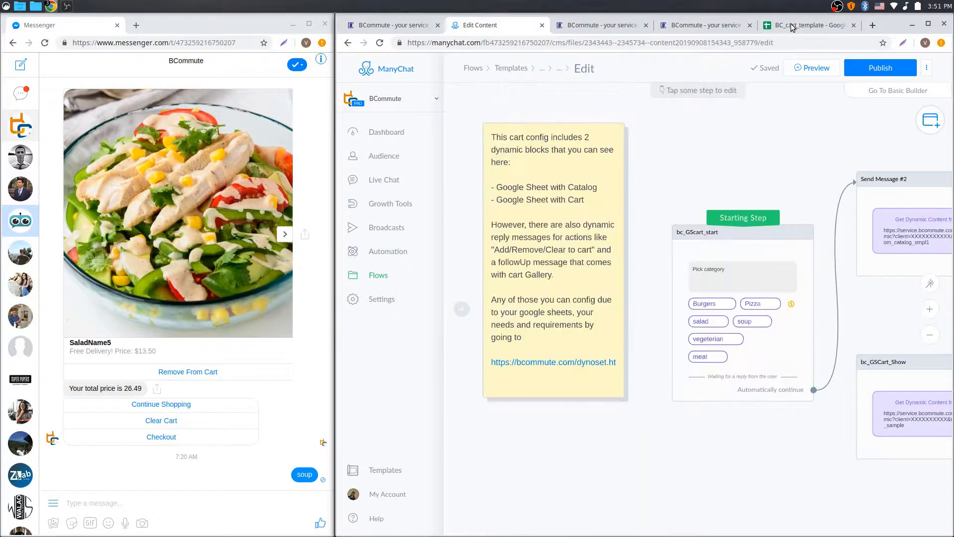
Examine the FoodType categories in the catalog sample sheet of BC_cart_template.
click(807, 25)
click(492, 524)
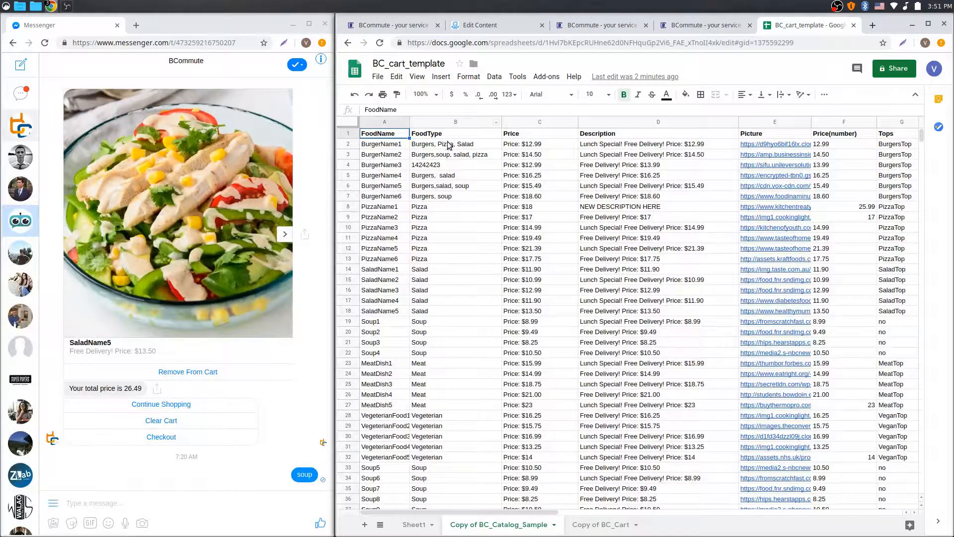
drag(447, 206, 453, 508)
scroll(485, 297, down, 5)
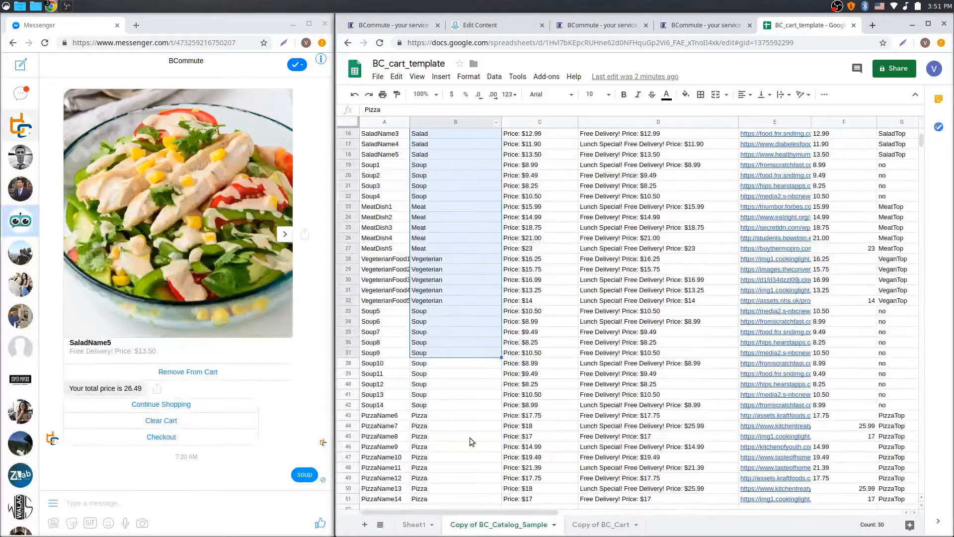
Return to the ManyChat flow and inspect the CheckoutMsg step's total price and further checkout steps text.
click(497, 25)
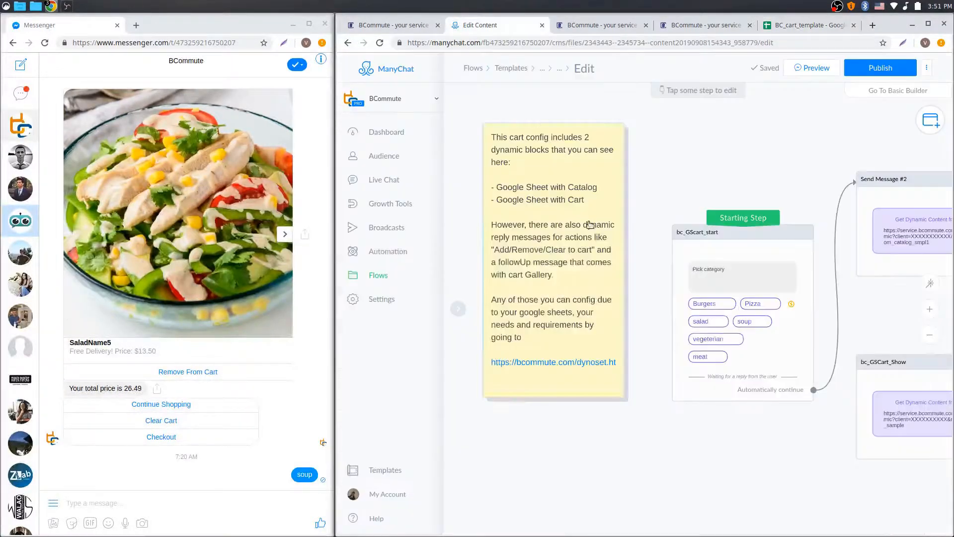
drag(871, 308, 514, 249)
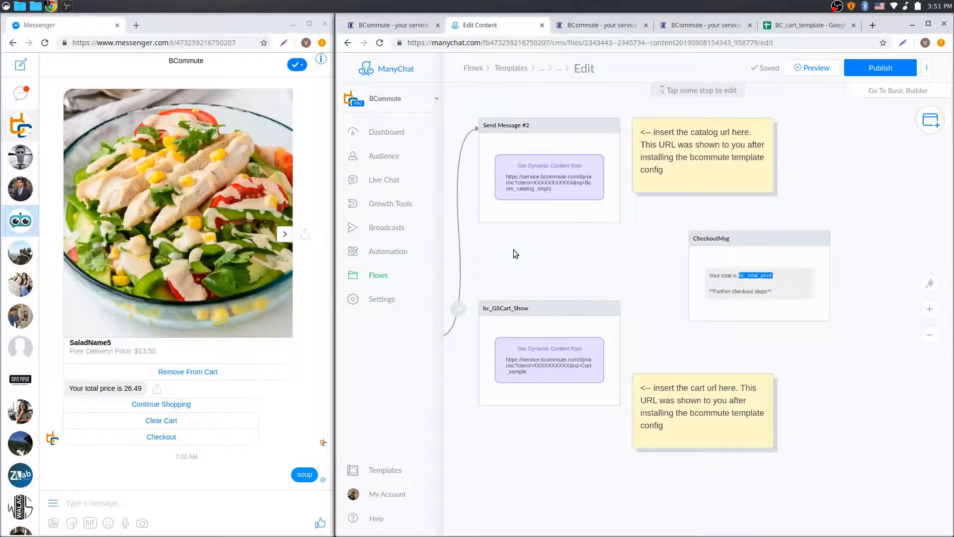
scroll(731, 256, up, 4)
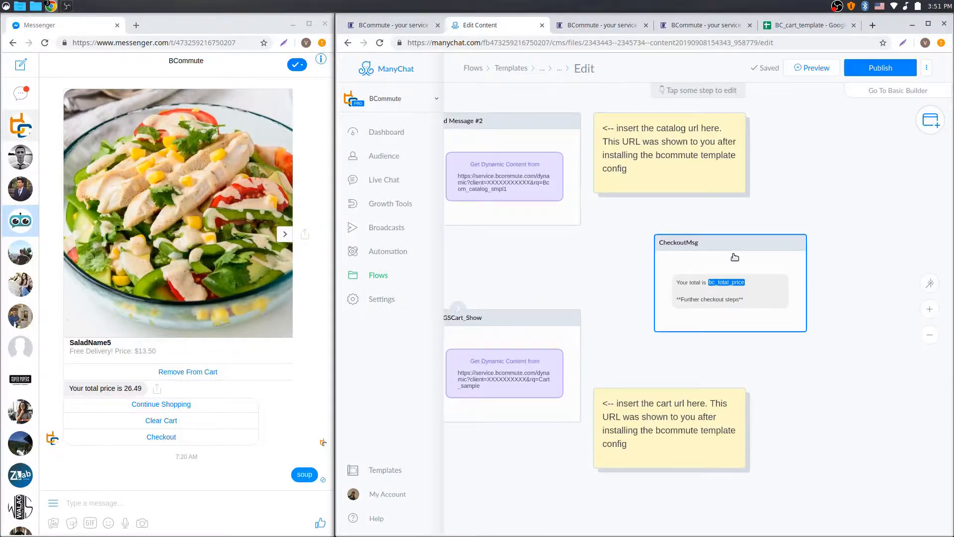
click(787, 315)
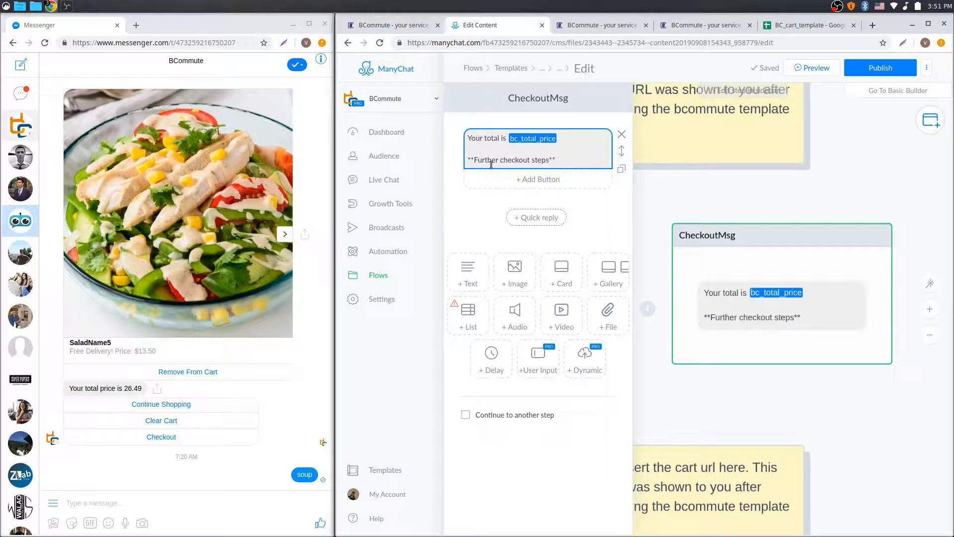
mouse_move(469, 159)
mouse_down()
mouse_move(562, 159)
mouse_move(468, 162)
mouse_up()
click(563, 160)
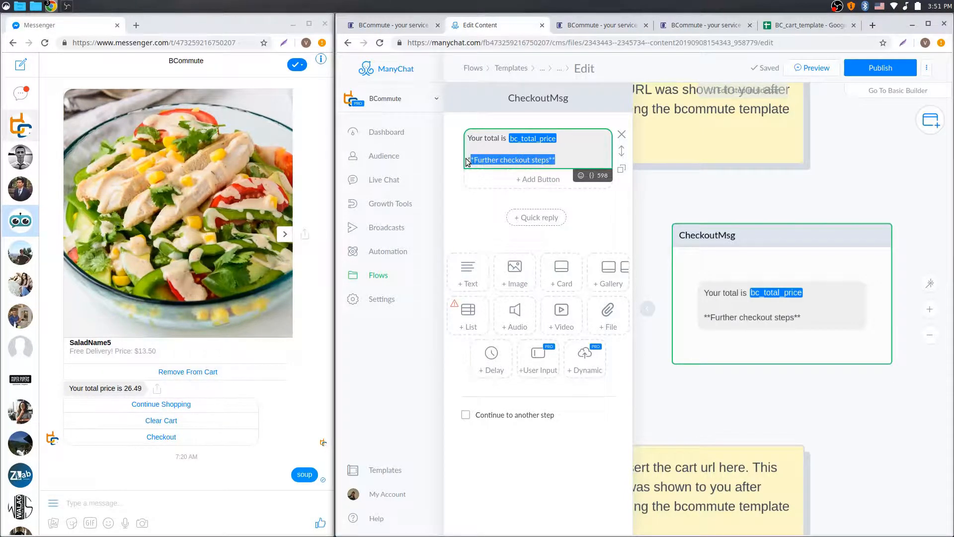
click(567, 159)
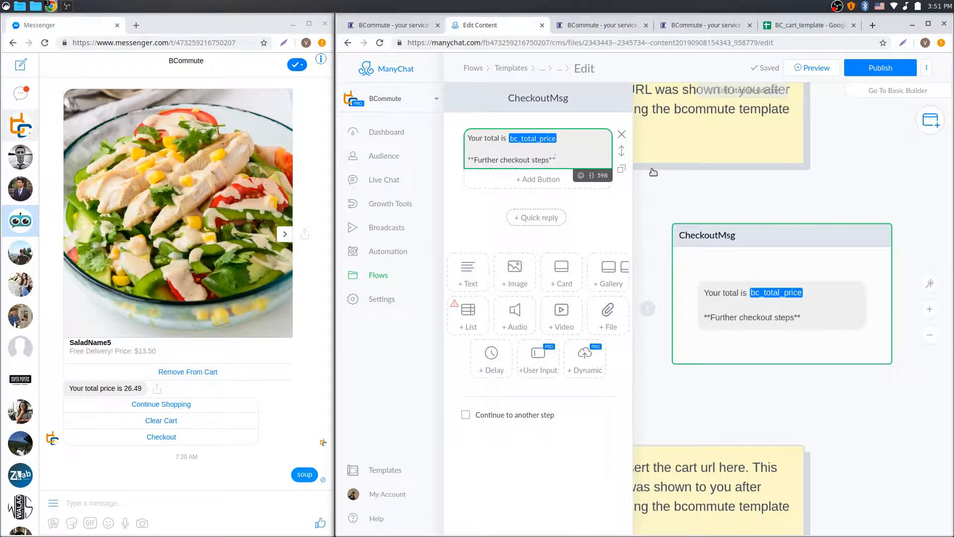
click(663, 198)
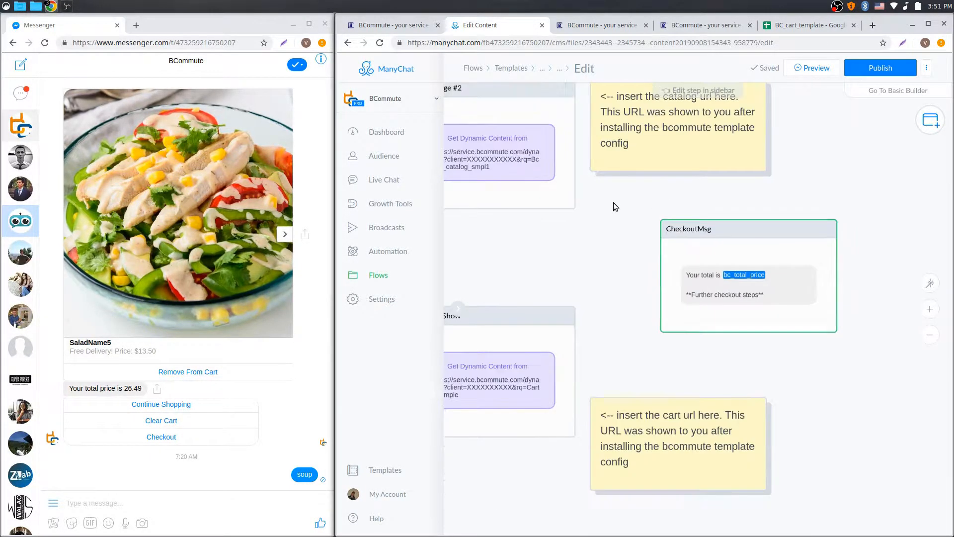
Replace the dynamic content request URL in Send Message #2 with the catalog link copied from Bcommute's final steps and save it.
drag(550, 224, 706, 249)
scroll(775, 225, down, 2)
click(691, 205)
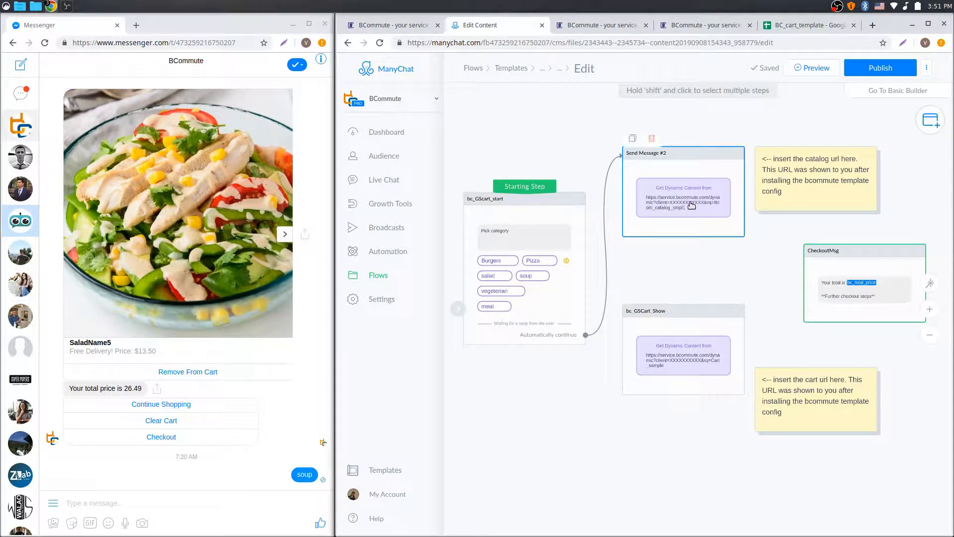
click(677, 211)
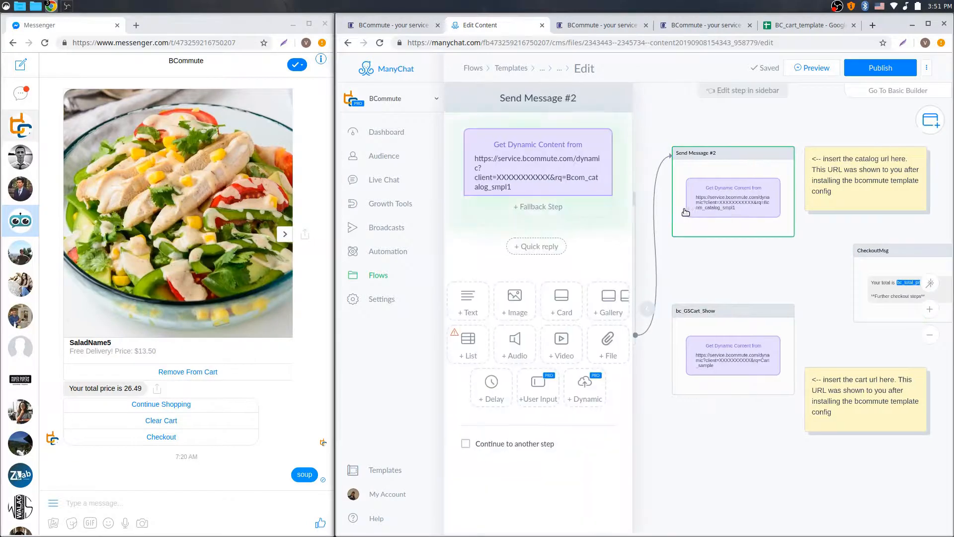
click(547, 173)
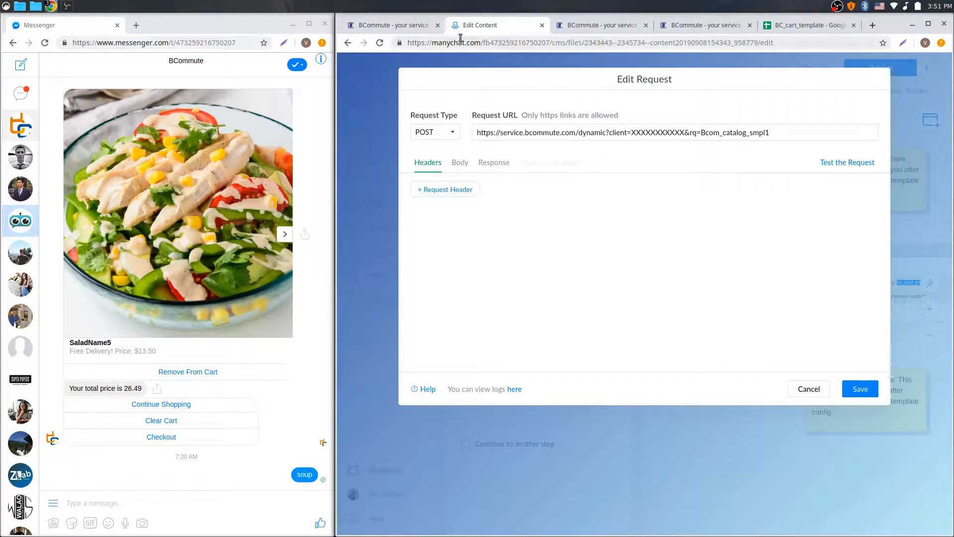
click(402, 25)
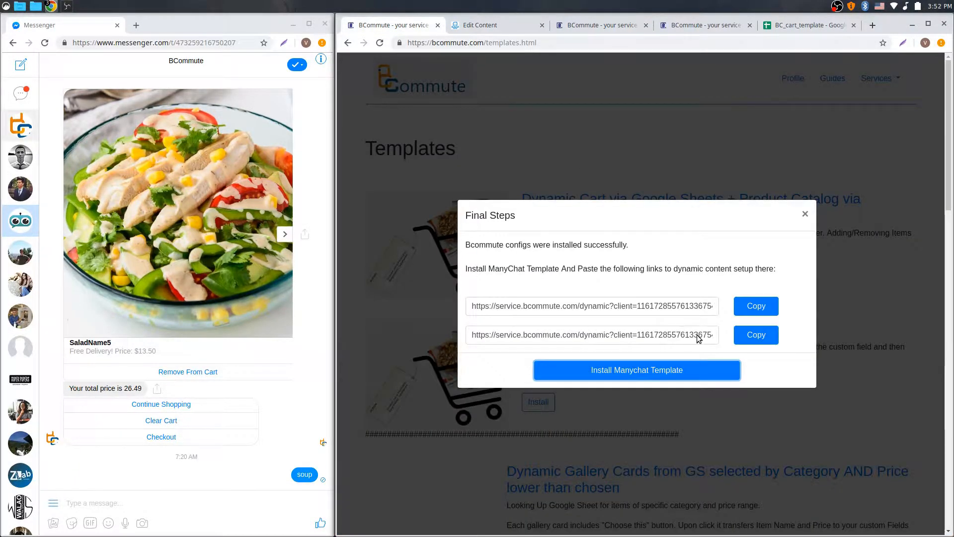
click(756, 306)
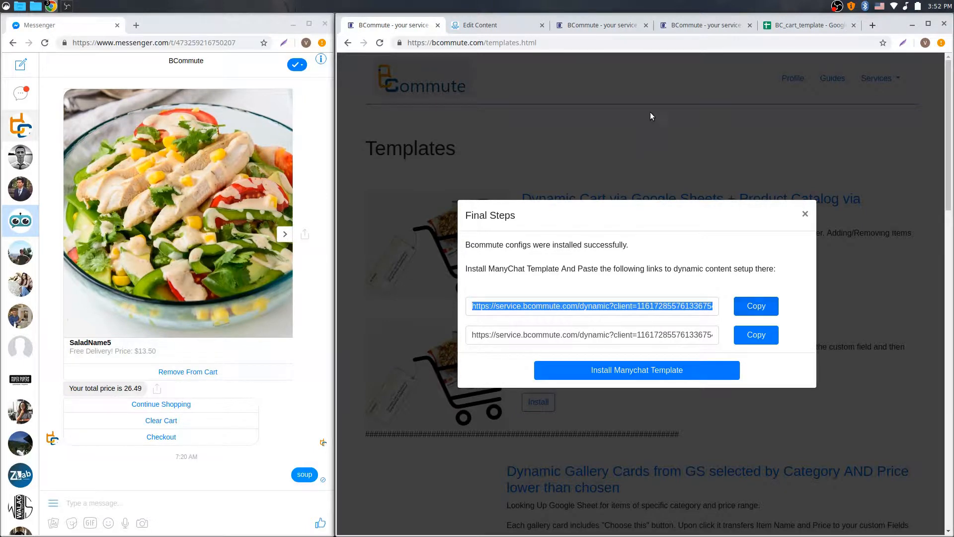
click(505, 28)
drag(784, 130, 342, 135)
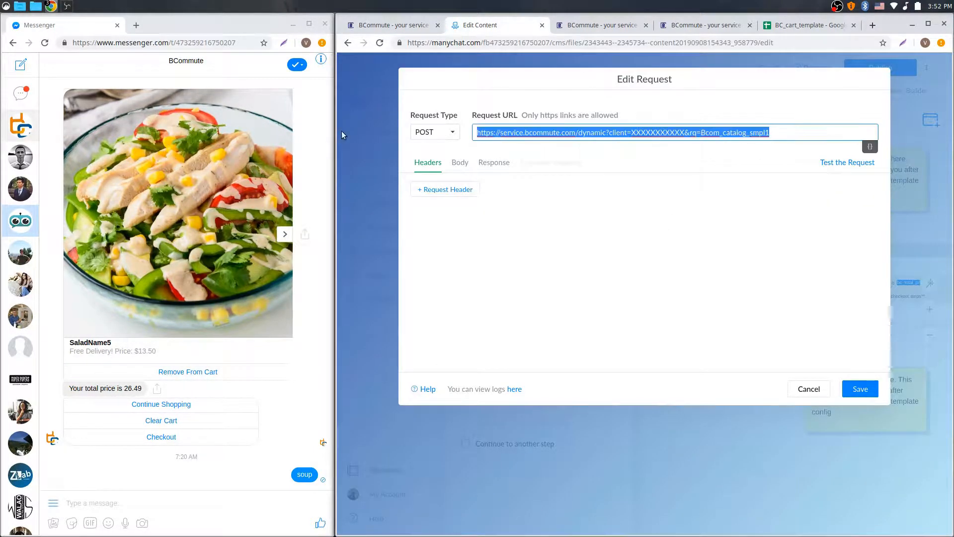
key(ctrl+v)
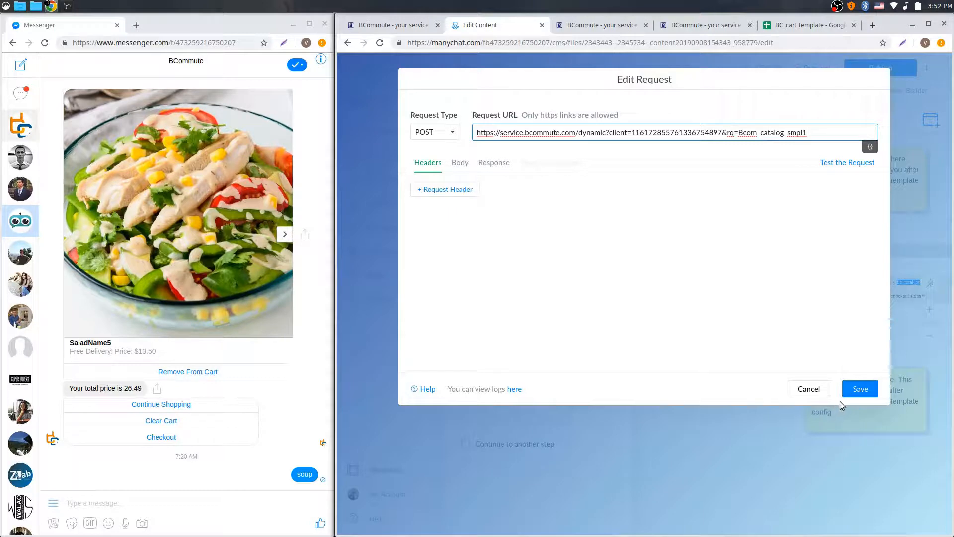
click(856, 389)
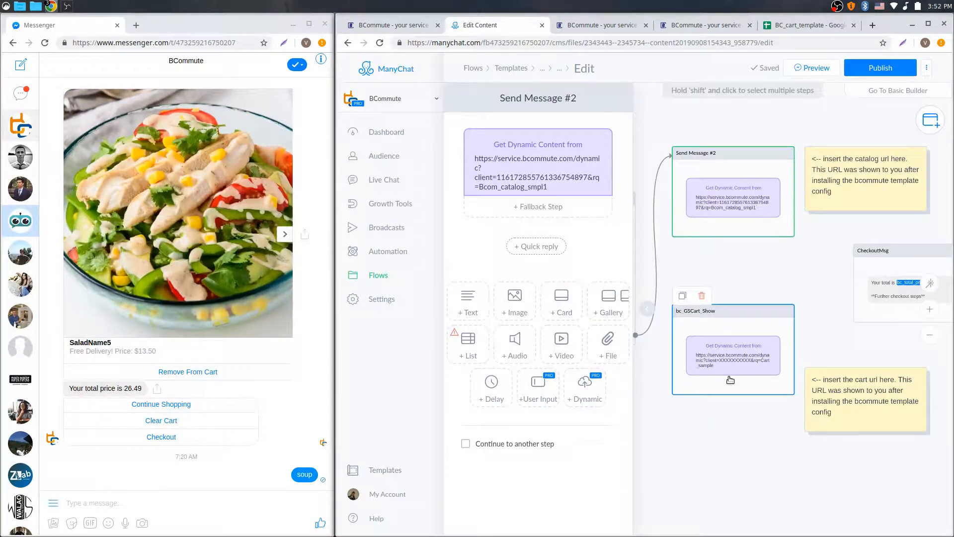
Replace the dynamic content request URL in bc_GSCart_Show with the cart link copied from Bcommute's final steps and save it.
click(730, 380)
click(535, 184)
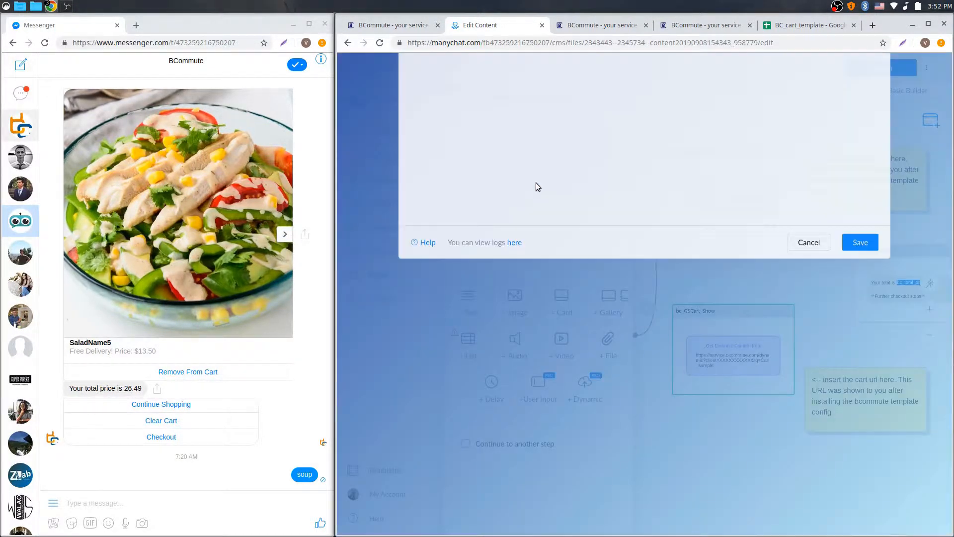
click(398, 26)
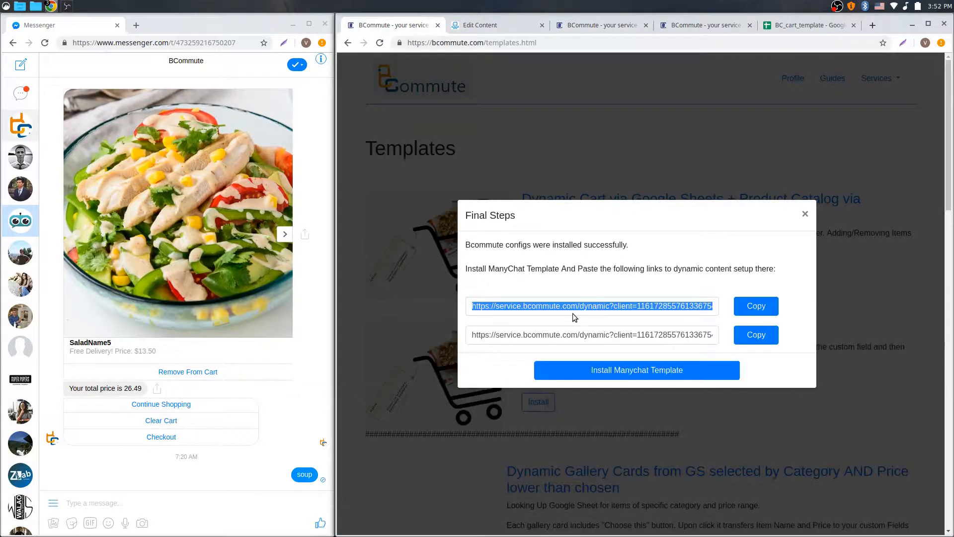
click(773, 338)
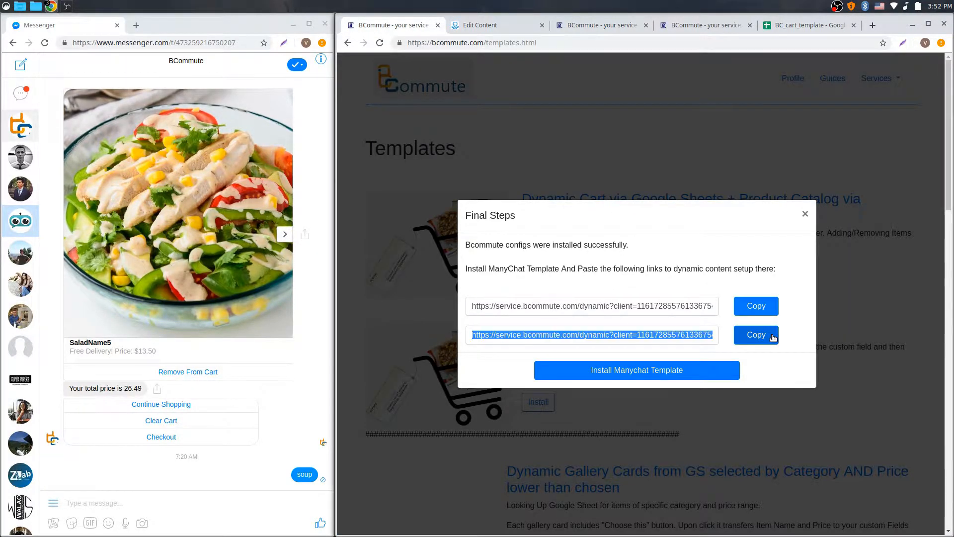
click(496, 25)
drag(782, 132, 311, 133)
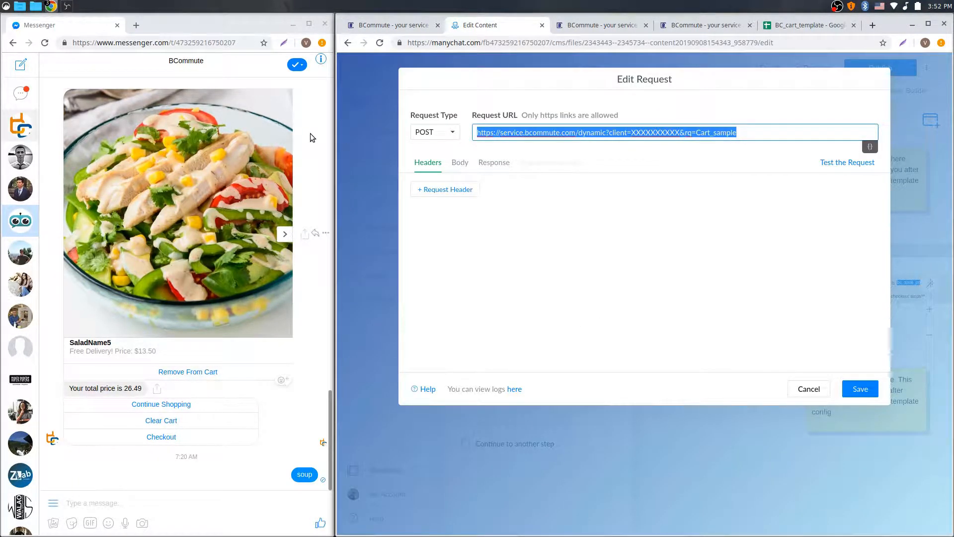
key(ctrl+v)
click(860, 389)
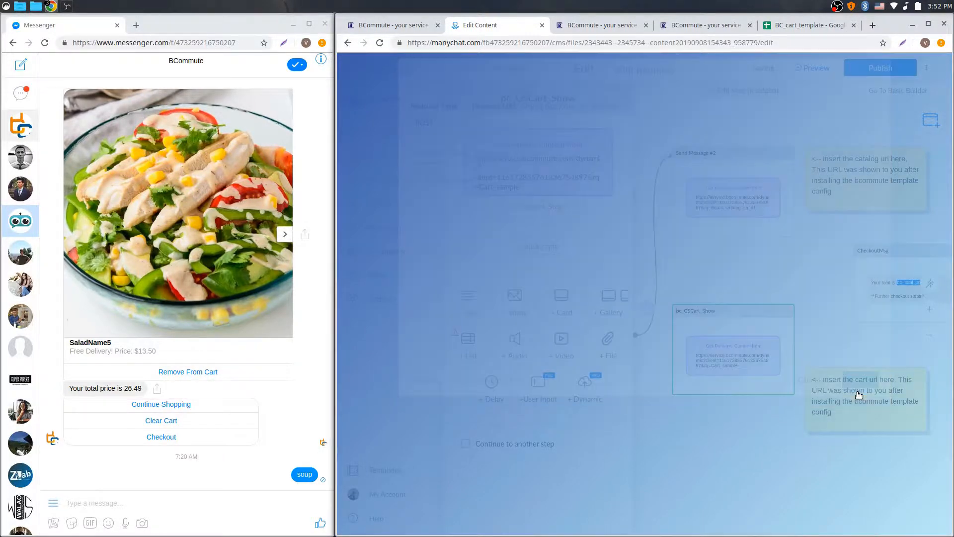
Deselect the step, publish the flow and send its preview to Messenger.
click(769, 287)
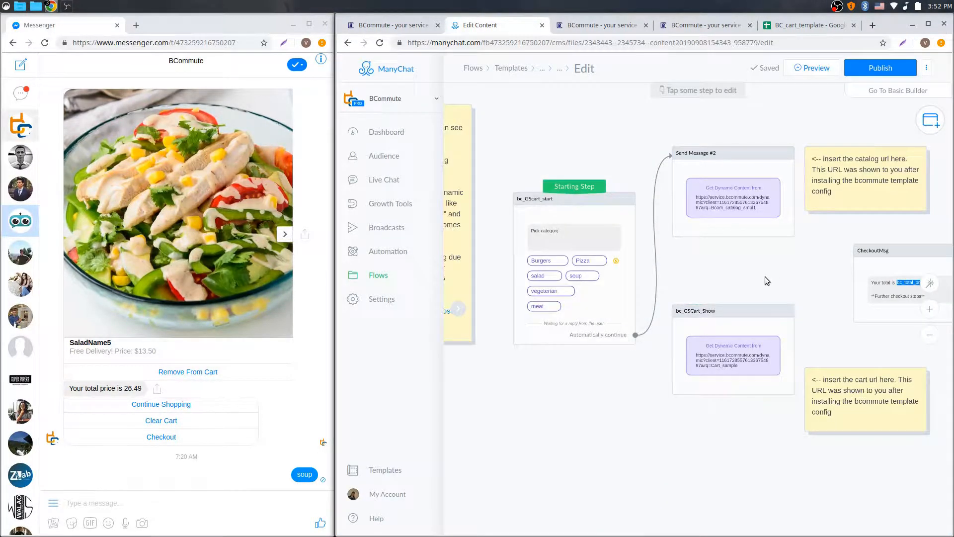
click(848, 73)
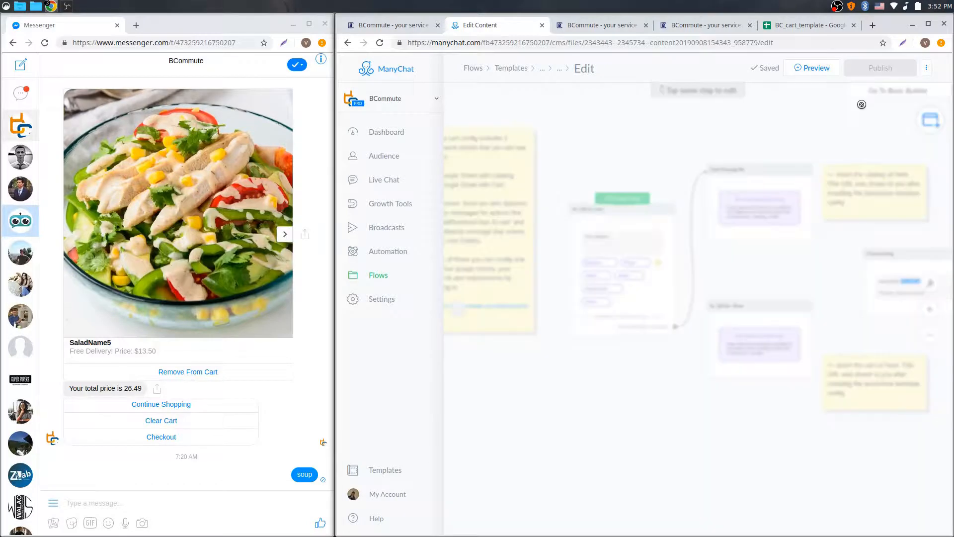
click(796, 71)
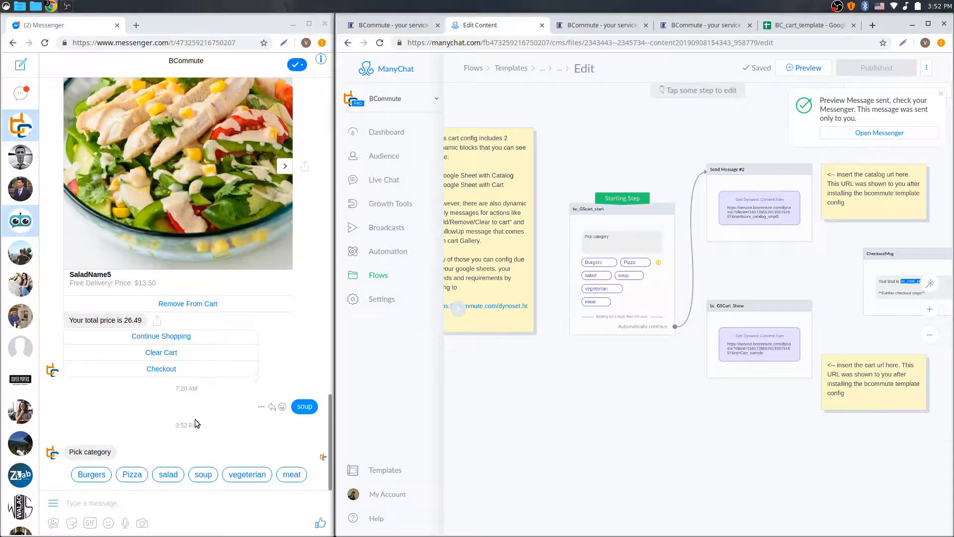
Choose the soup category in the Messenger chat and browse the item cards to Soup4.
click(209, 478)
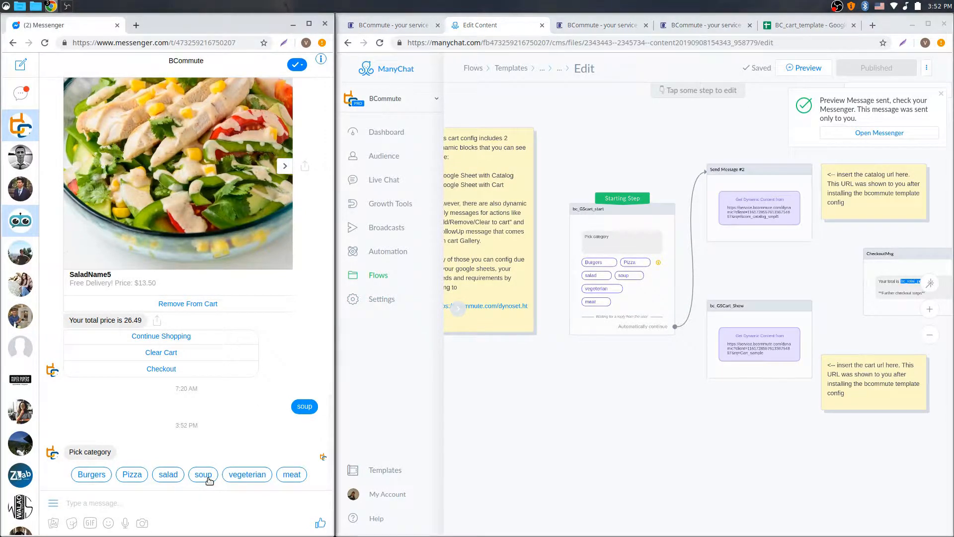
click(209, 478)
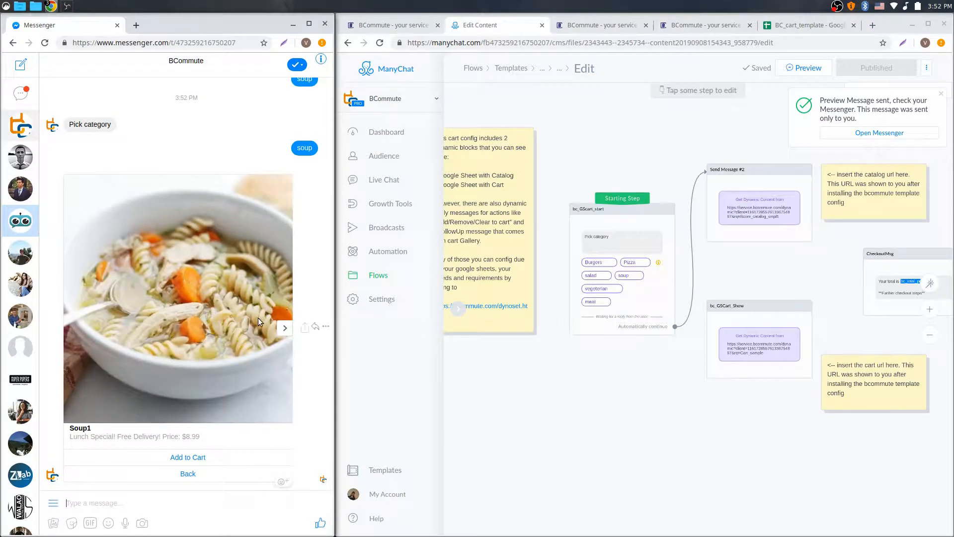
click(283, 330)
click(283, 330)
click(283, 330)
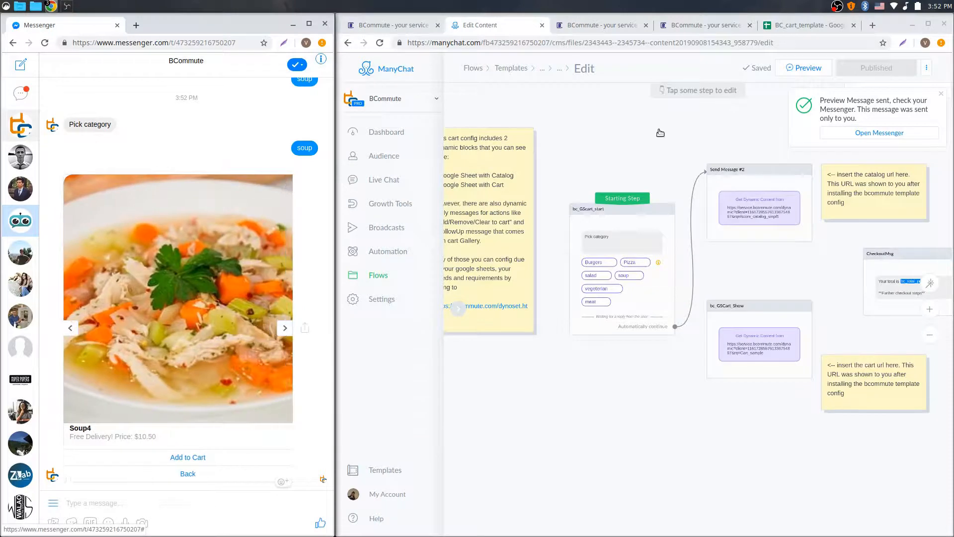
Examine the category column of the catalog sample sheet in BC_cart_template and highlight the Soup5 to Soup14 category cells.
click(805, 25)
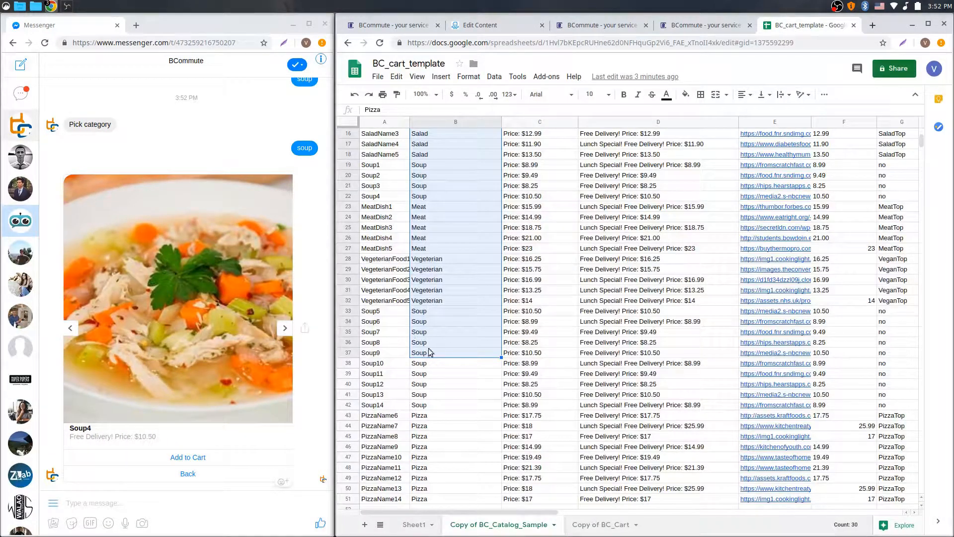
click(442, 419)
scroll(442, 419, up, 1)
drag(450, 175, 454, 498)
scroll(458, 376, down, 2)
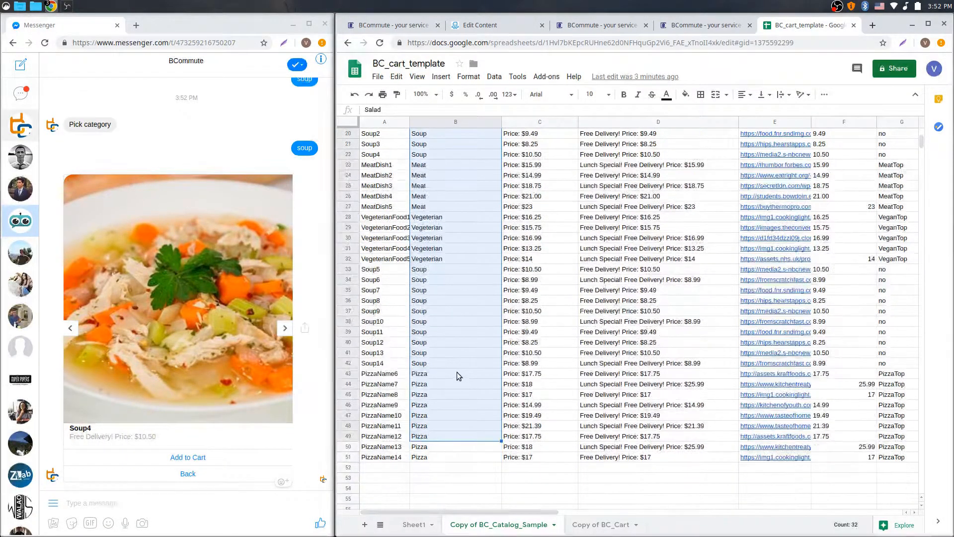
click(436, 280)
drag(428, 367, 426, 269)
scroll(432, 155, up, 1)
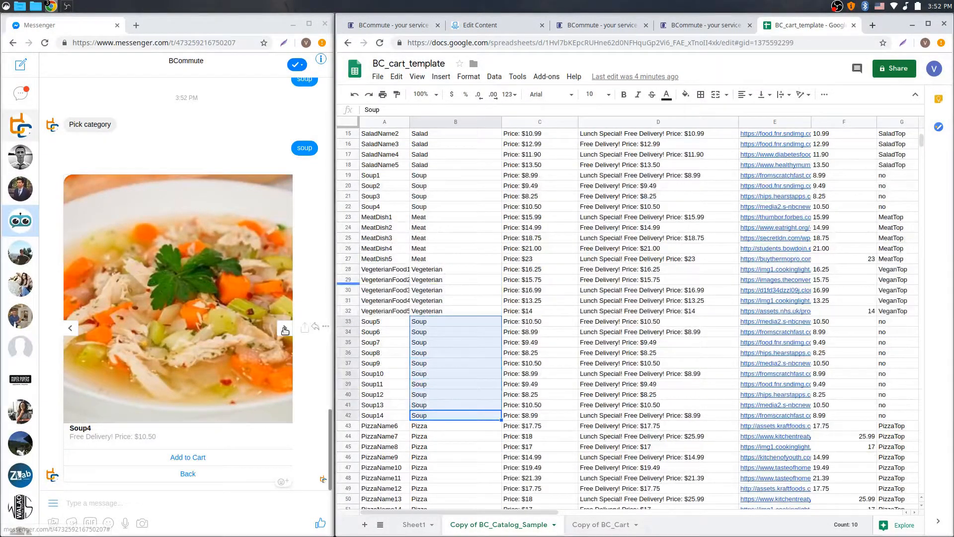
Browse the Messenger soup gallery as far as the See More card and go back to Soup7.
click(285, 328)
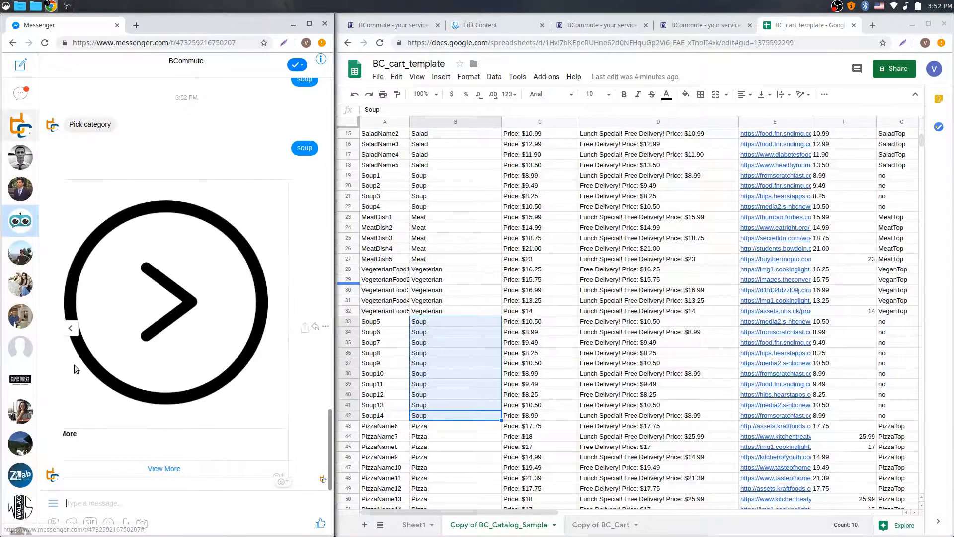
click(70, 330)
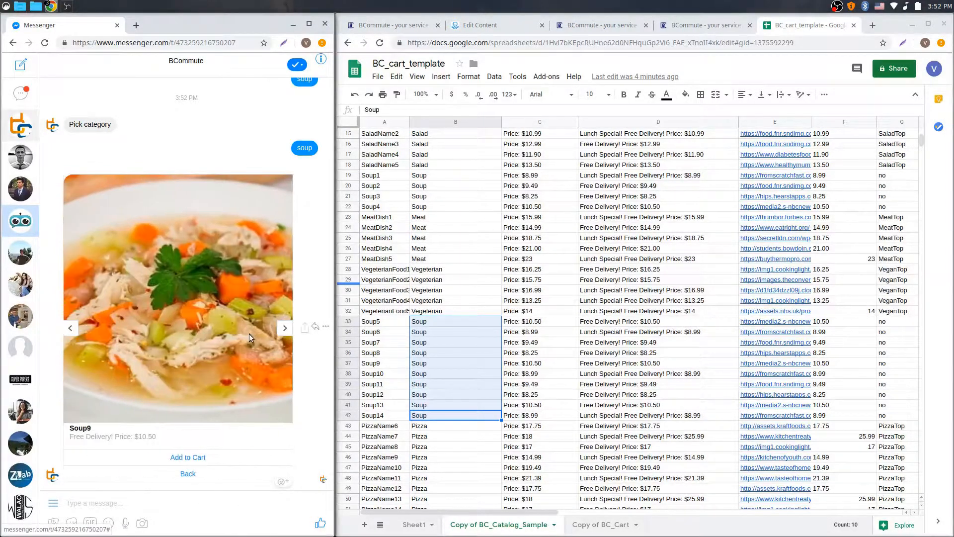
click(284, 329)
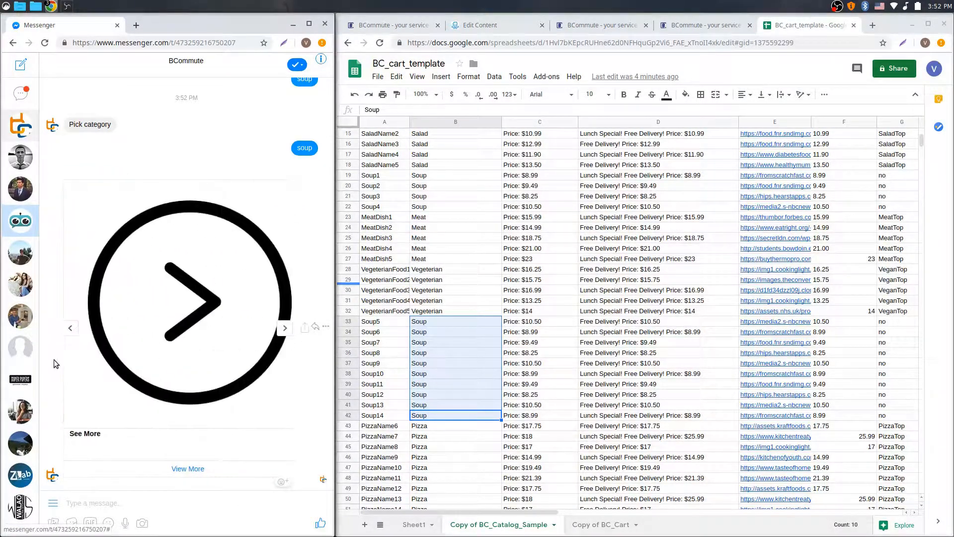
click(70, 330)
click(288, 332)
click(72, 329)
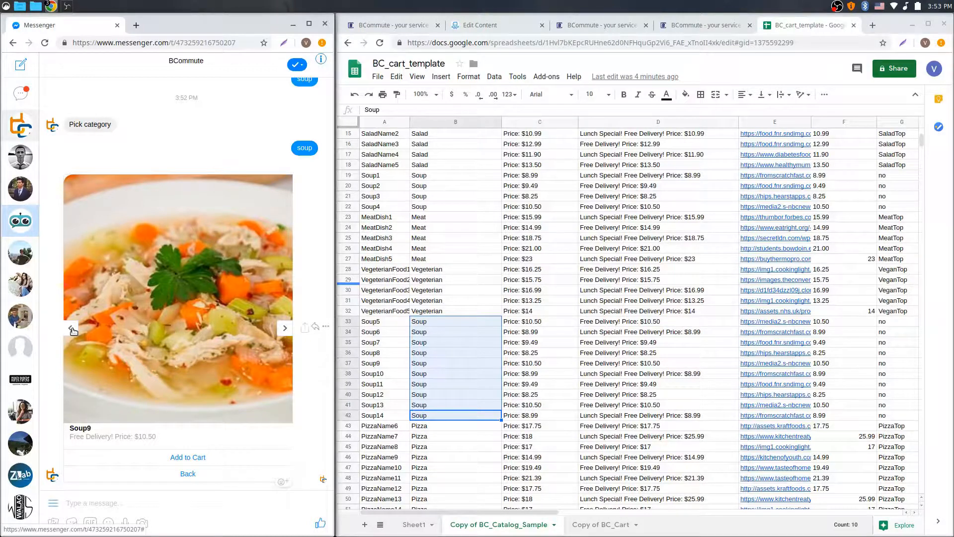
click(73, 328)
click(73, 328)
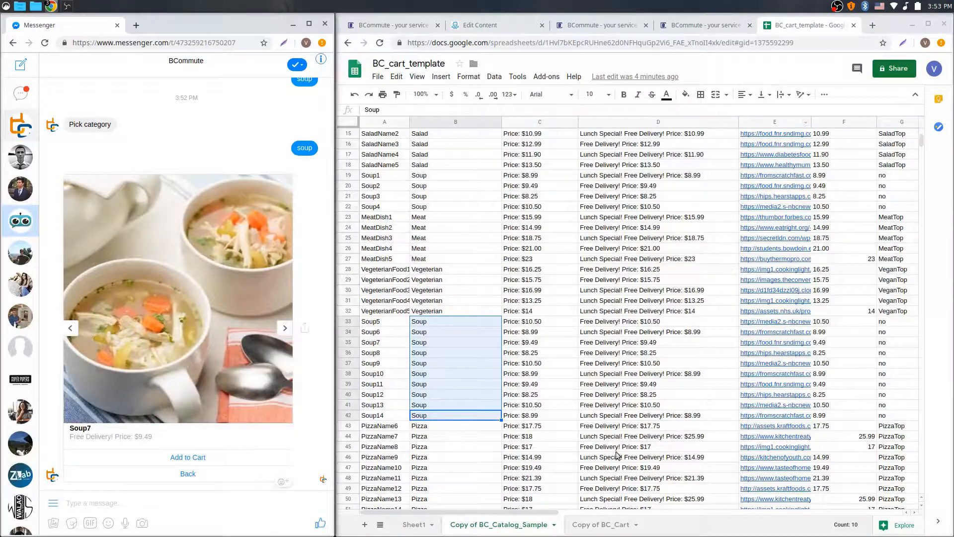
Display the Copy of BC_Cart sheet, add Soup7 to the cart in Messenger and read the confirmation message.
click(601, 525)
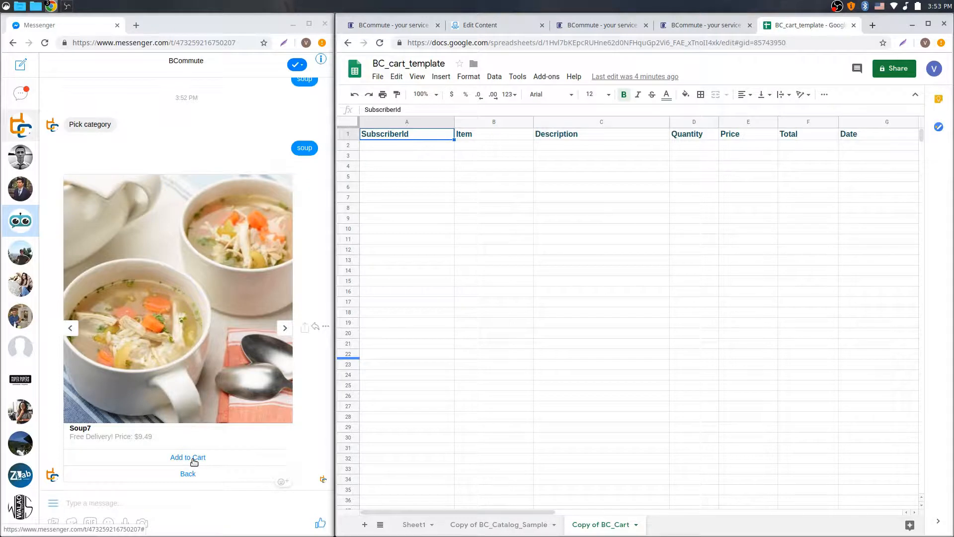
click(194, 458)
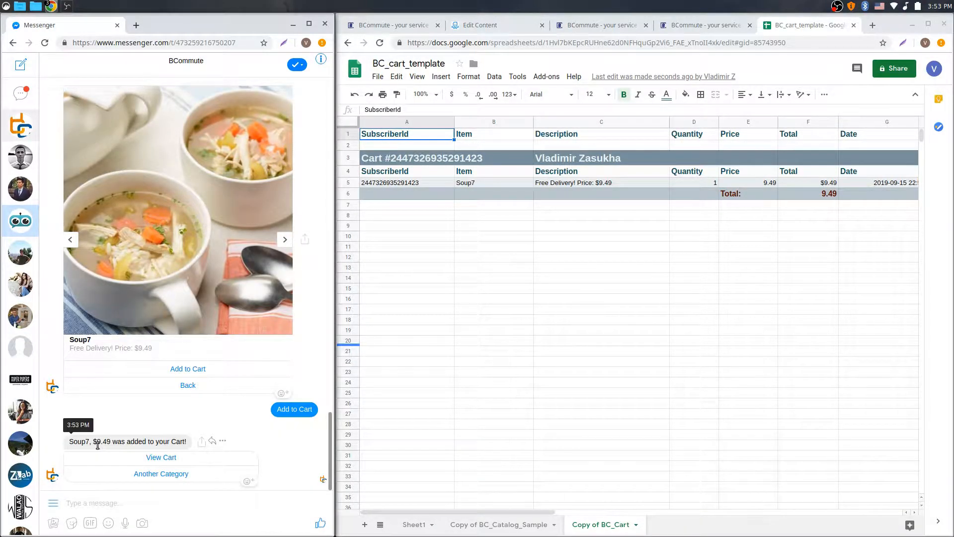
drag(68, 442, 140, 443)
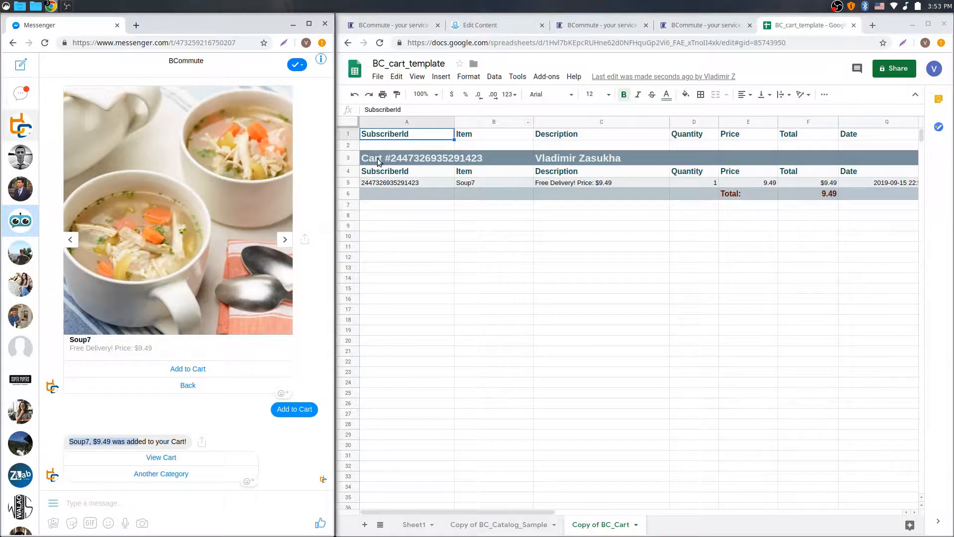
Inspect the new cart block in Copy of BC_Cart, from its customer name, cart number and item details across to the chat URL.
click(580, 162)
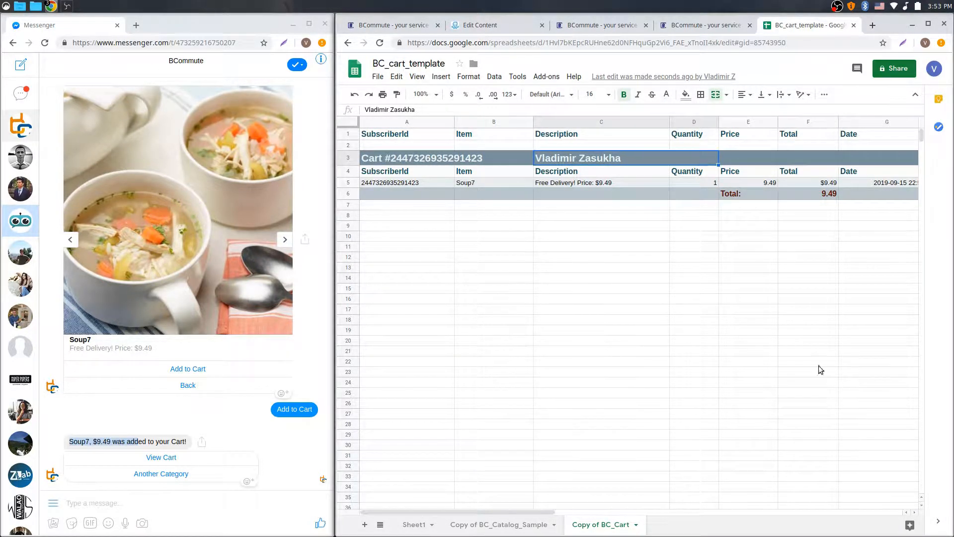
click(422, 157)
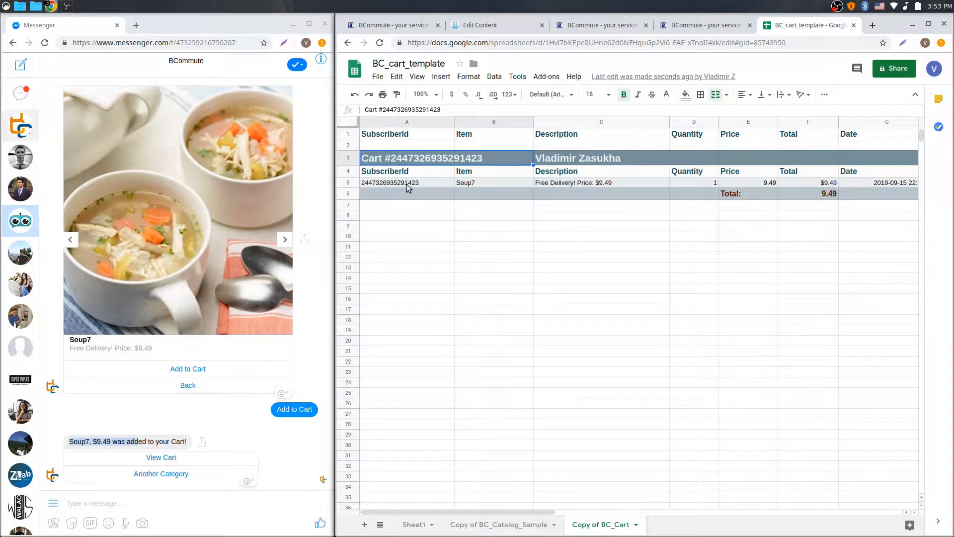
click(494, 187)
click(574, 184)
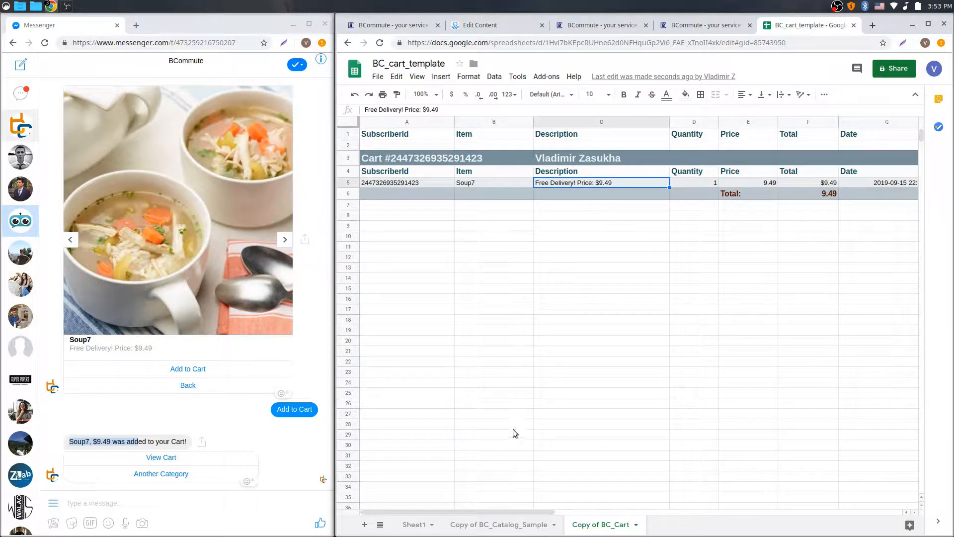
drag(497, 511, 556, 507)
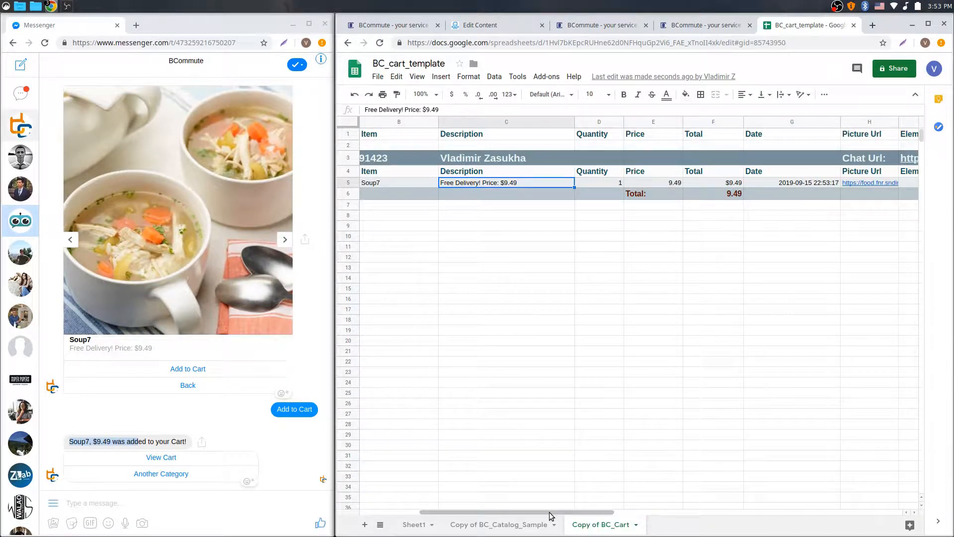
drag(549, 512, 609, 516)
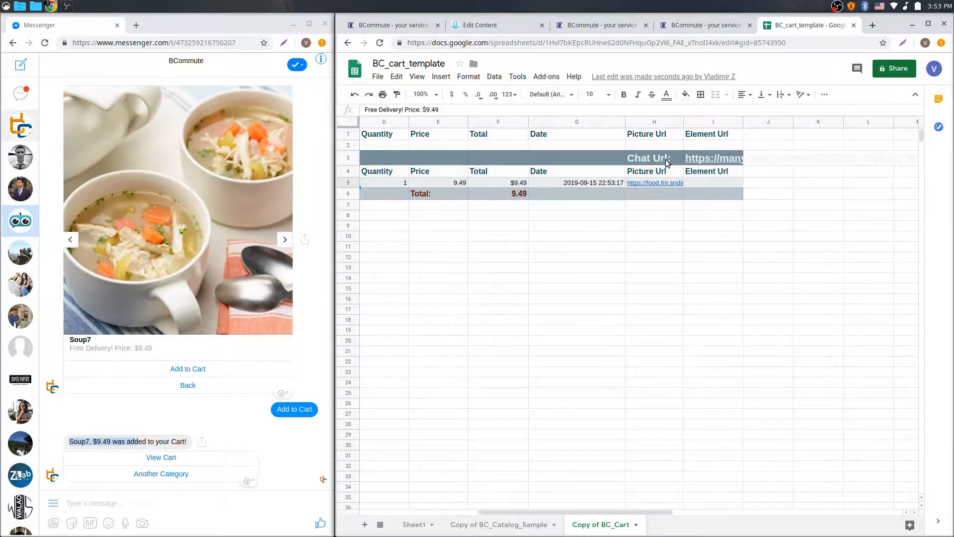
Return to the first columns of the cart sheet, and add Soup8 and a second Soup7 to the cart in Messenger.
mouse_move(713, 158)
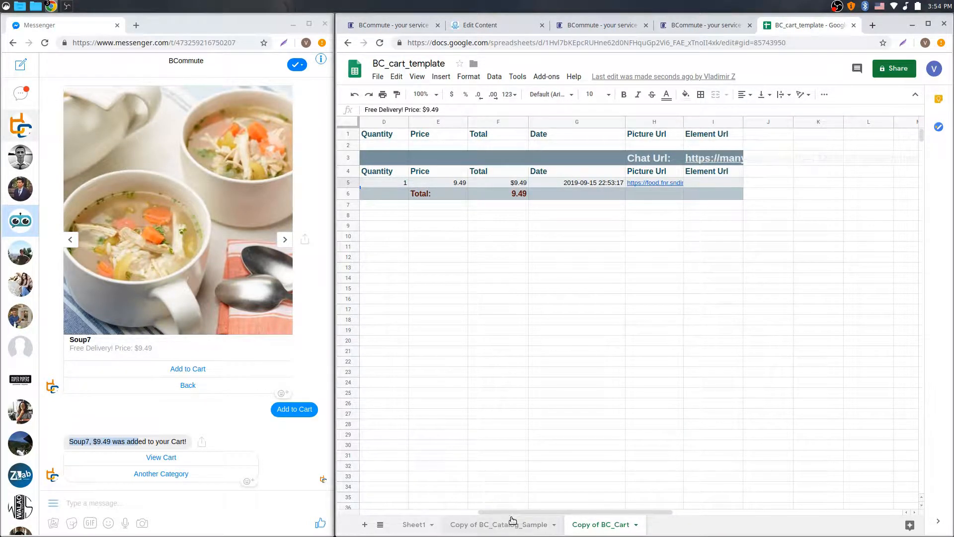
drag(517, 517, 398, 517)
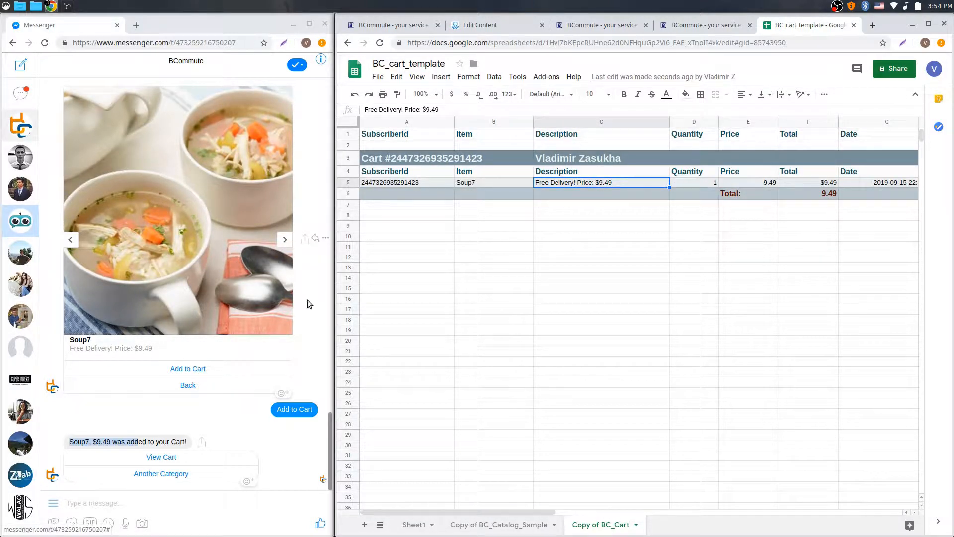
click(286, 241)
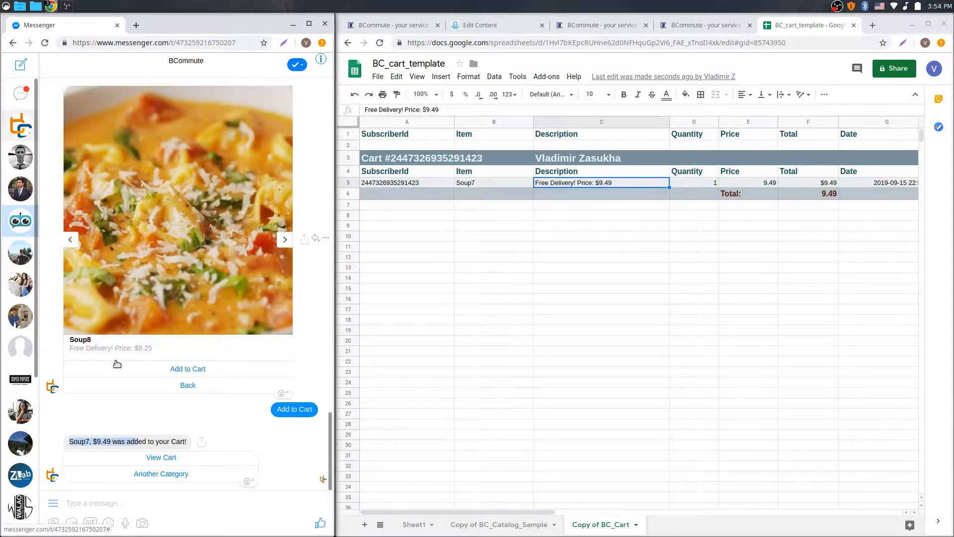
click(179, 369)
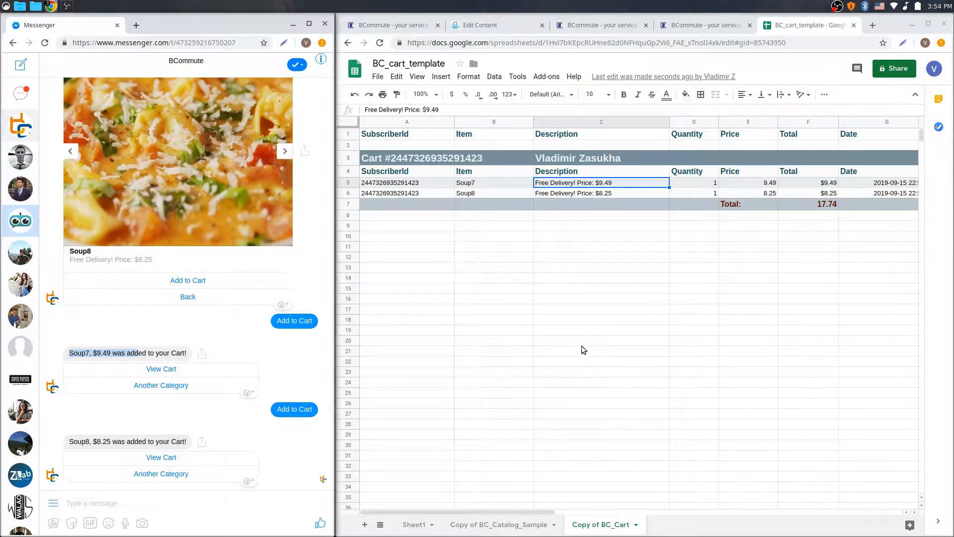
click(71, 151)
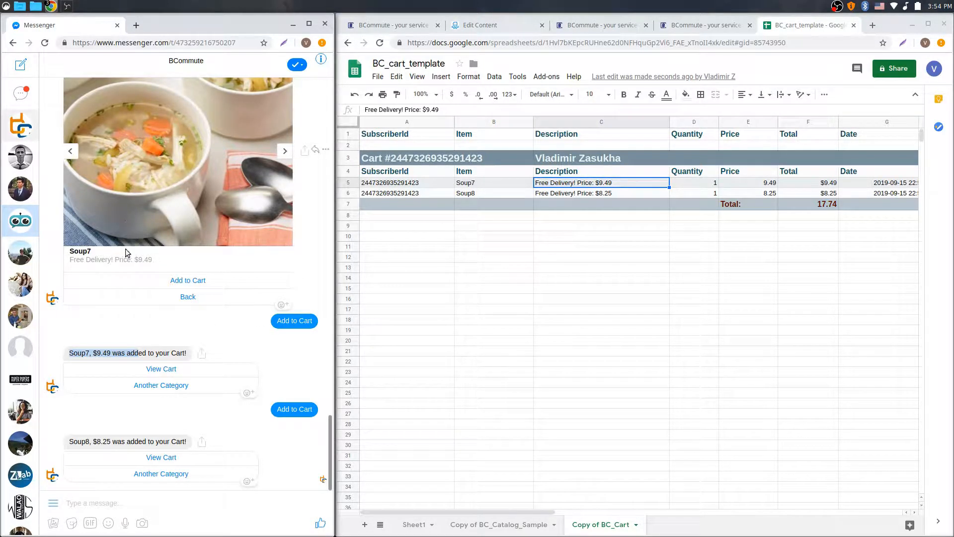
click(196, 281)
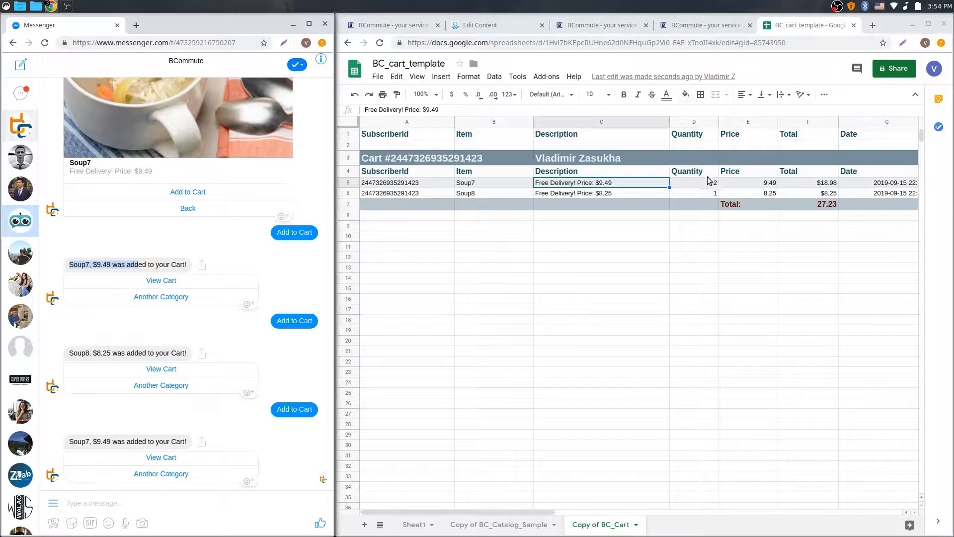
Open the cart in Messenger and compare its Soup7 and Soup8 cards with the item rows in Copy of BC_Cart.
click(170, 457)
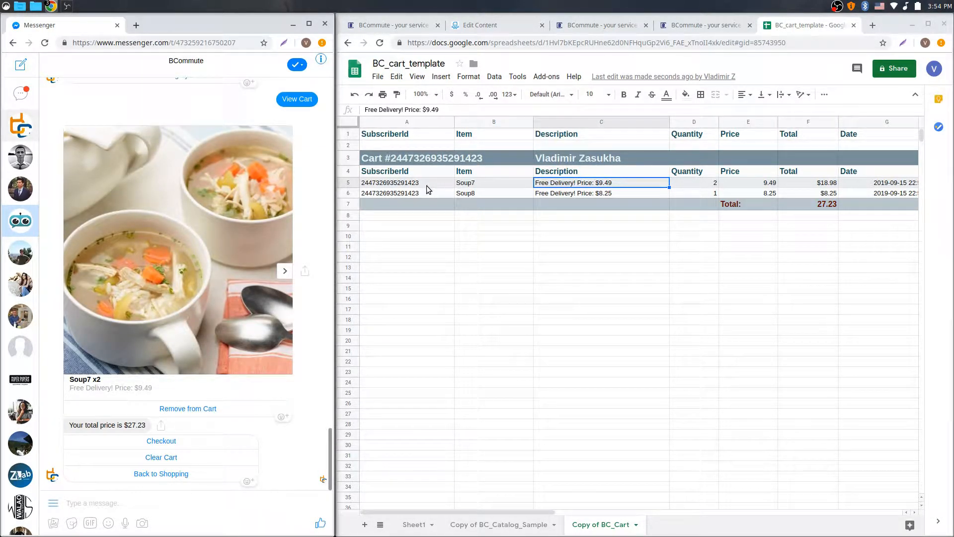
click(390, 195)
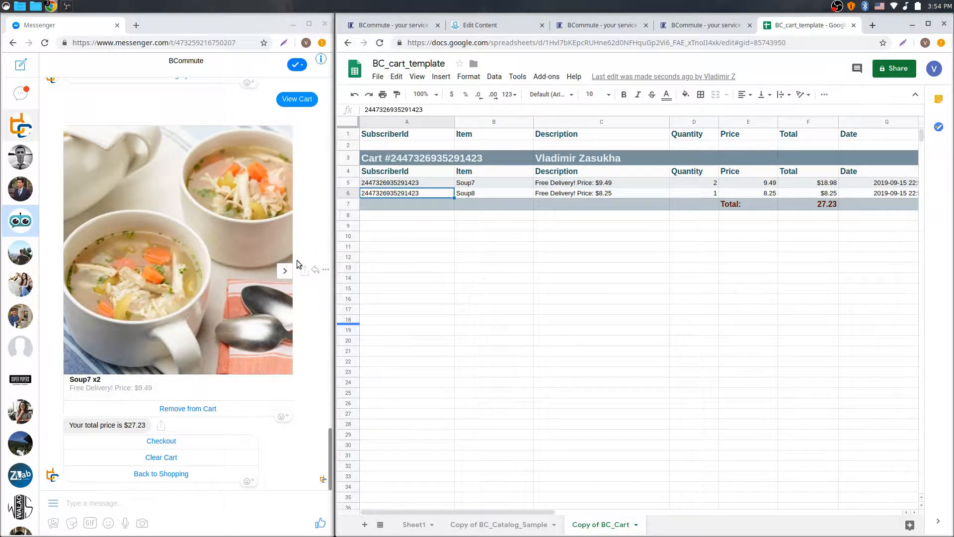
click(286, 272)
click(70, 271)
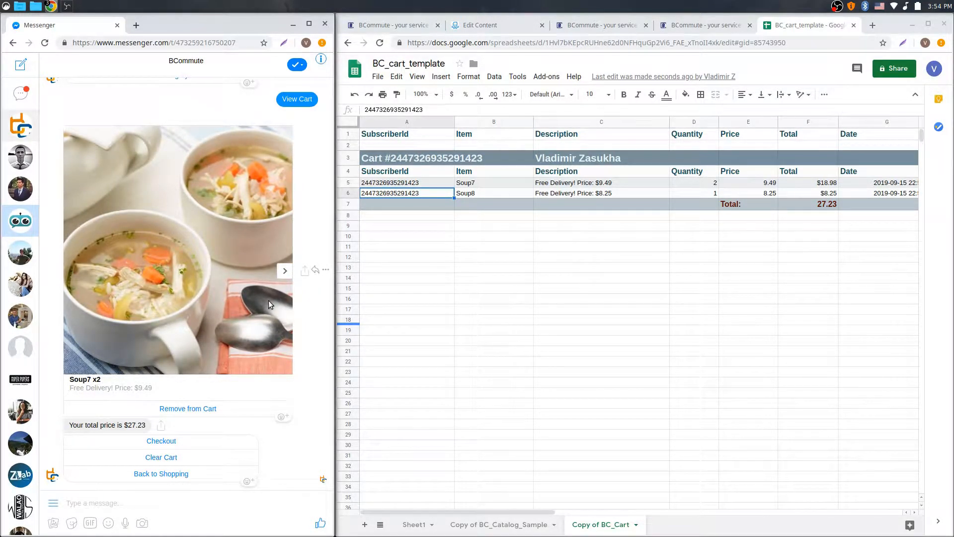
click(286, 270)
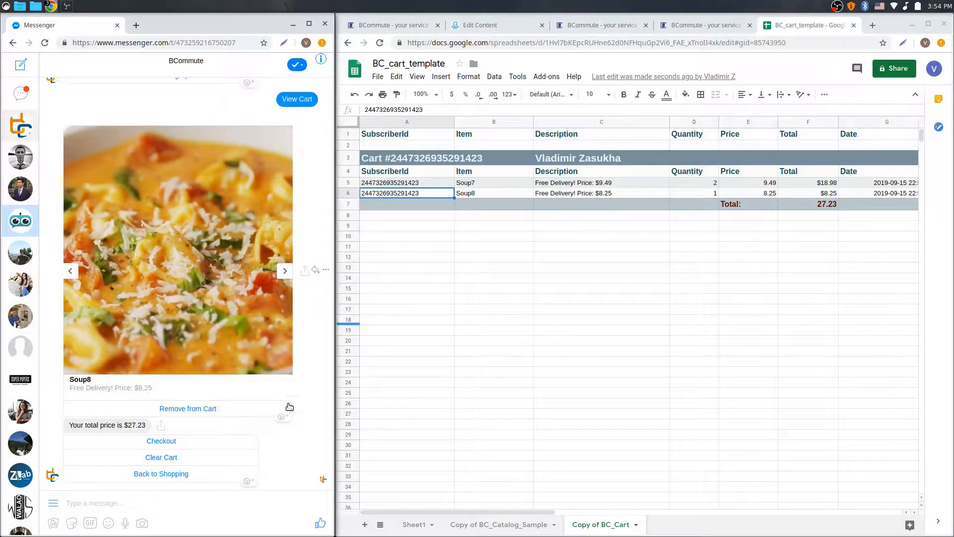
Compare the total price message in Messenger with the Total cell of the cart sheet.
drag(69, 425, 146, 423)
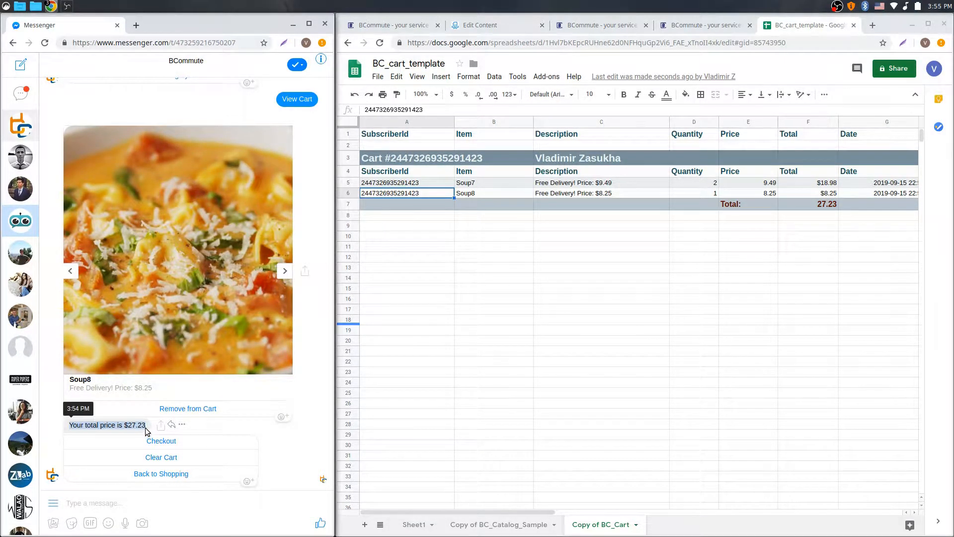
click(148, 425)
click(819, 205)
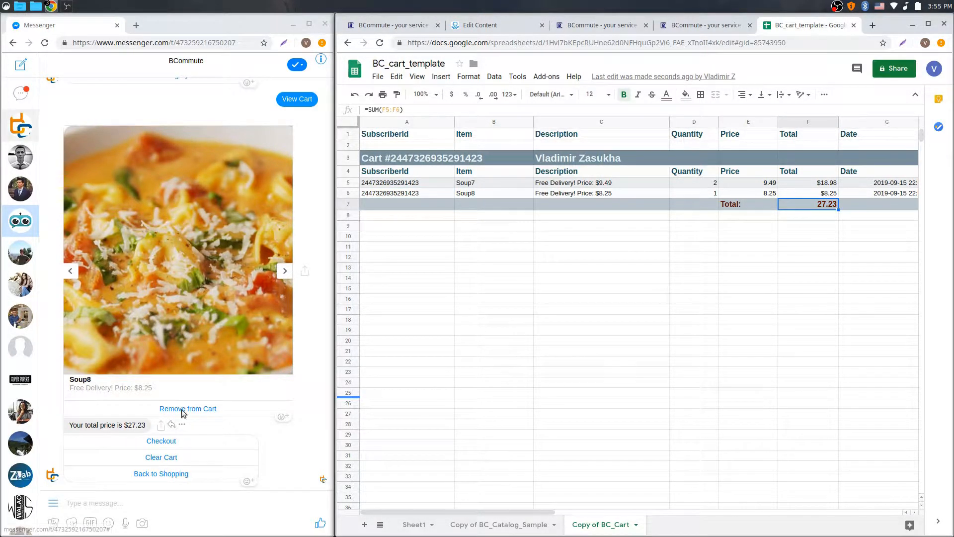
Remove one Soup7 from the Messenger cart by replying "1 soup", and review the updated cart's cards.
click(70, 271)
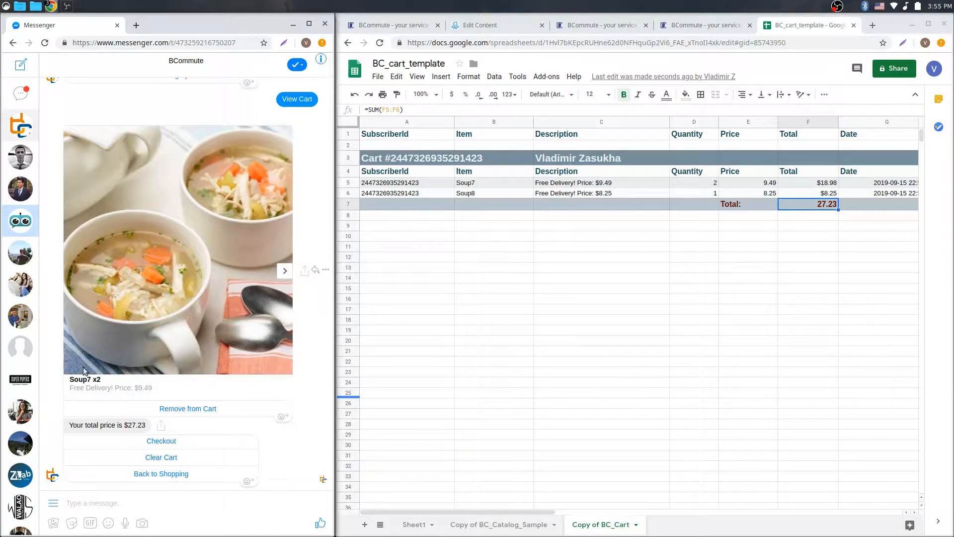
click(200, 407)
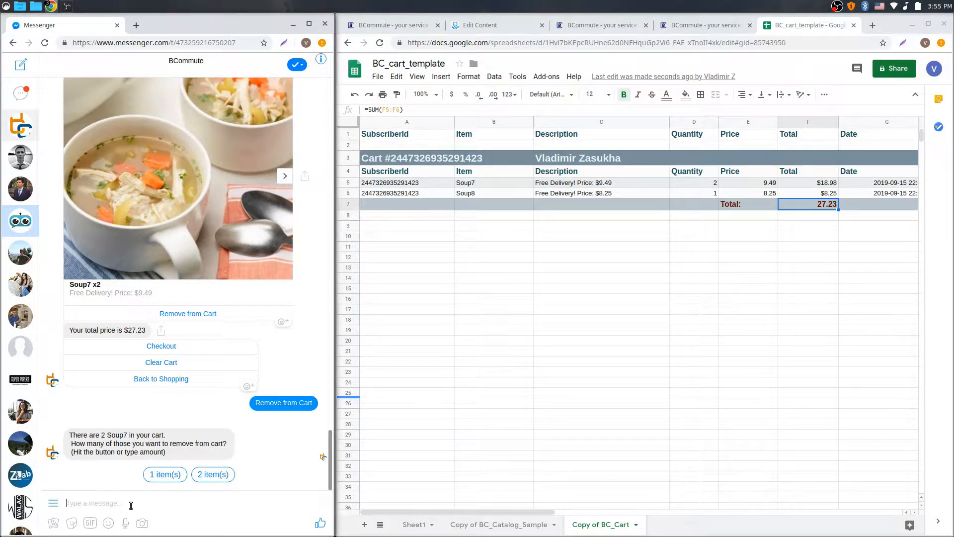
text(1 soup)
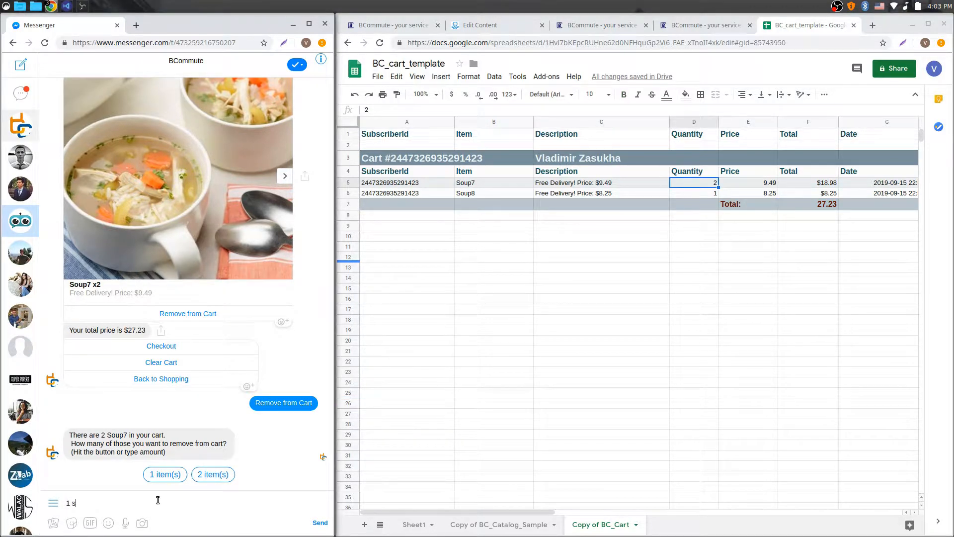
key(Return)
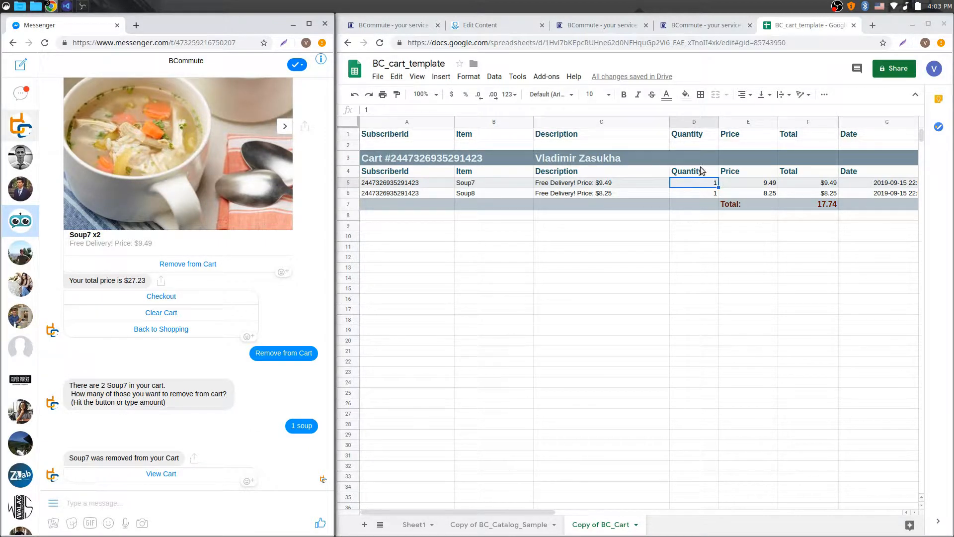
click(157, 477)
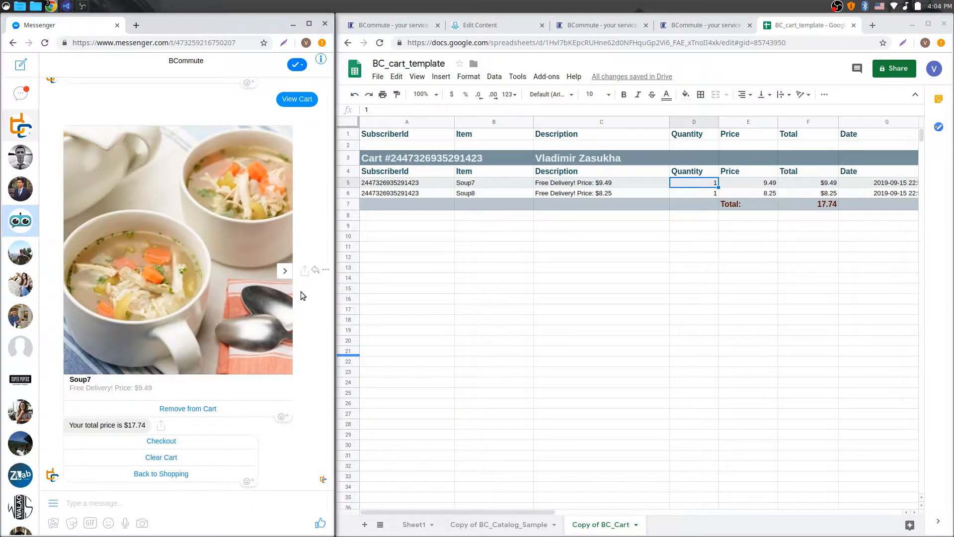
click(284, 270)
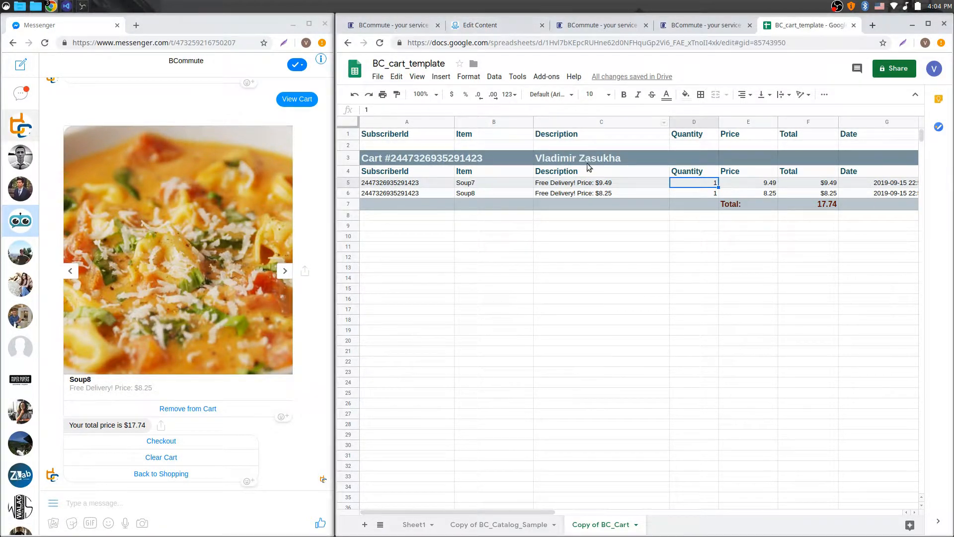
Switch to the ManyChat flow and examine the CheckoutMsg block beside the catalog and cart blocks.
click(482, 28)
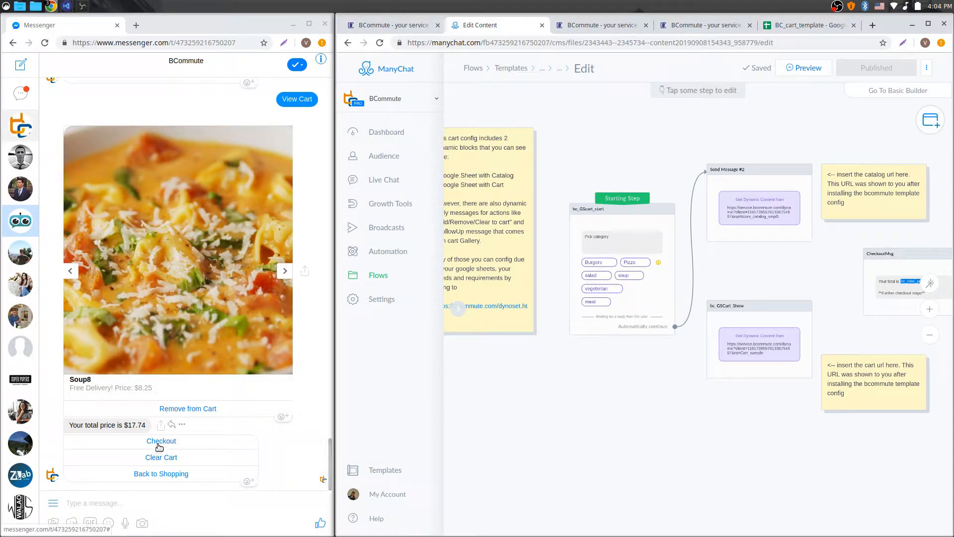
drag(842, 284, 666, 273)
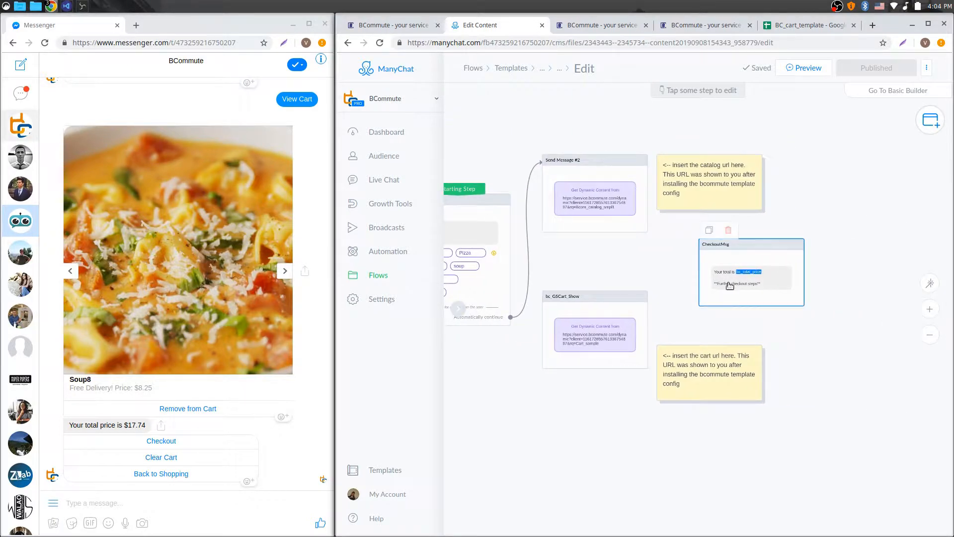
scroll(770, 278, up, 2)
scroll(768, 278, down, 3)
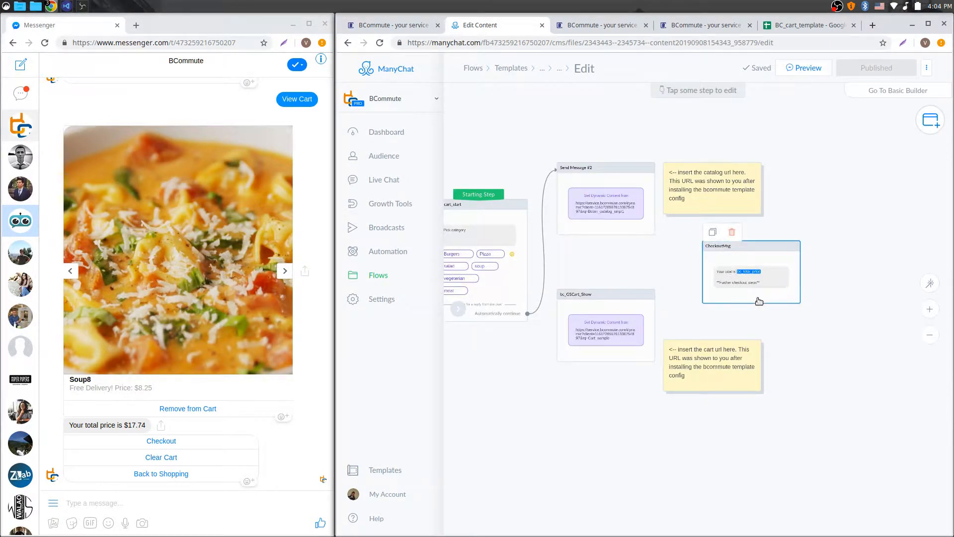
drag(537, 427, 592, 427)
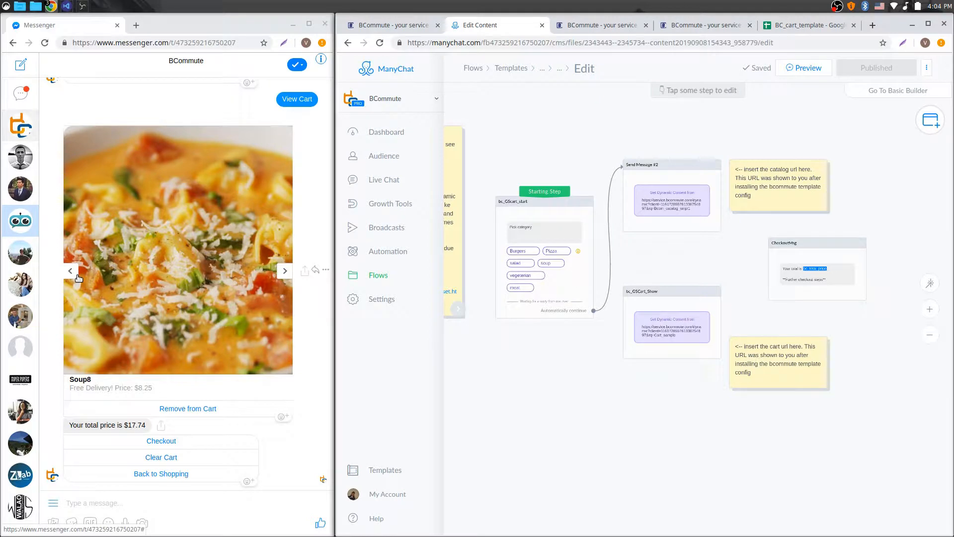
Clear the cart in Messenger and switch back to the BC_cart_template spreadsheet.
click(154, 458)
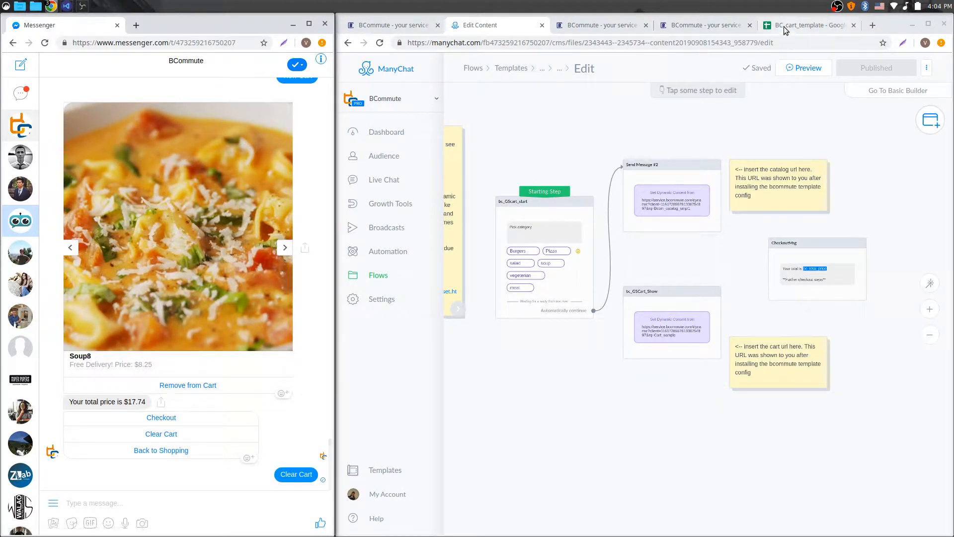
click(782, 28)
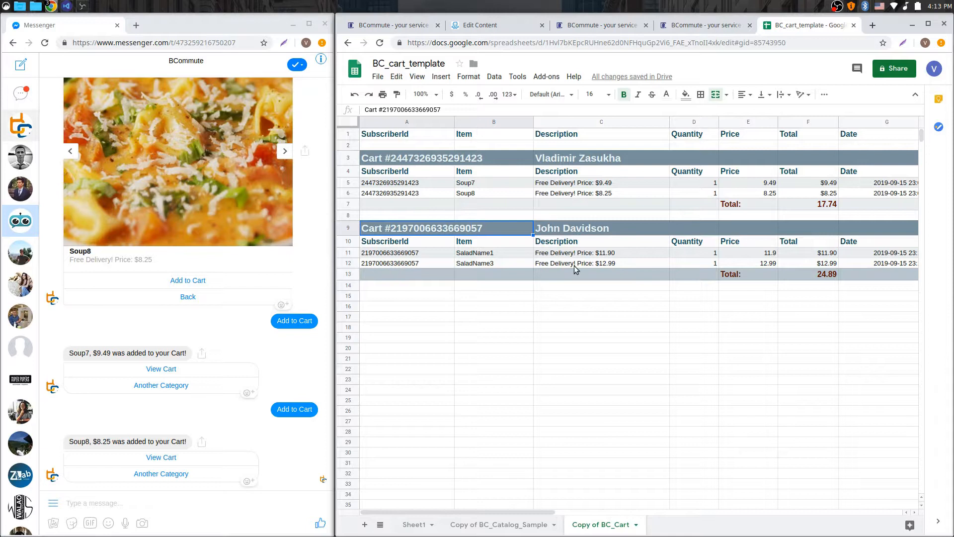
Choose another category in Messenger, pick Pizza and add PizzaName2 to the cart.
scroll(194, 298, up, 2)
click(165, 474)
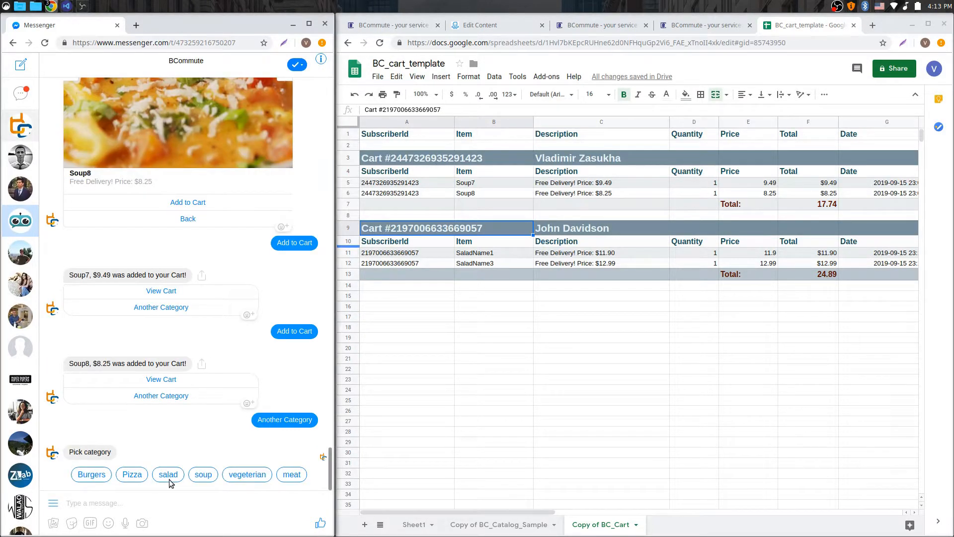
click(137, 477)
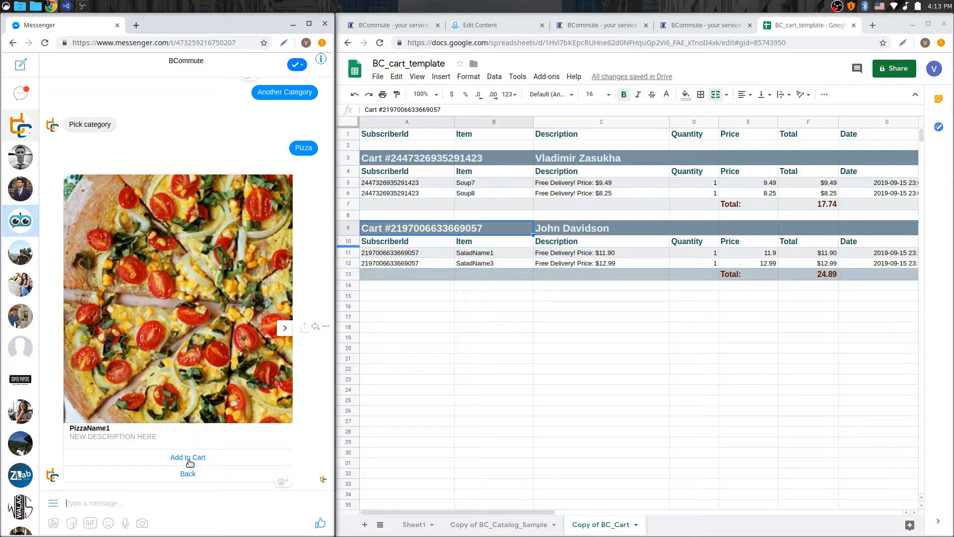
click(285, 328)
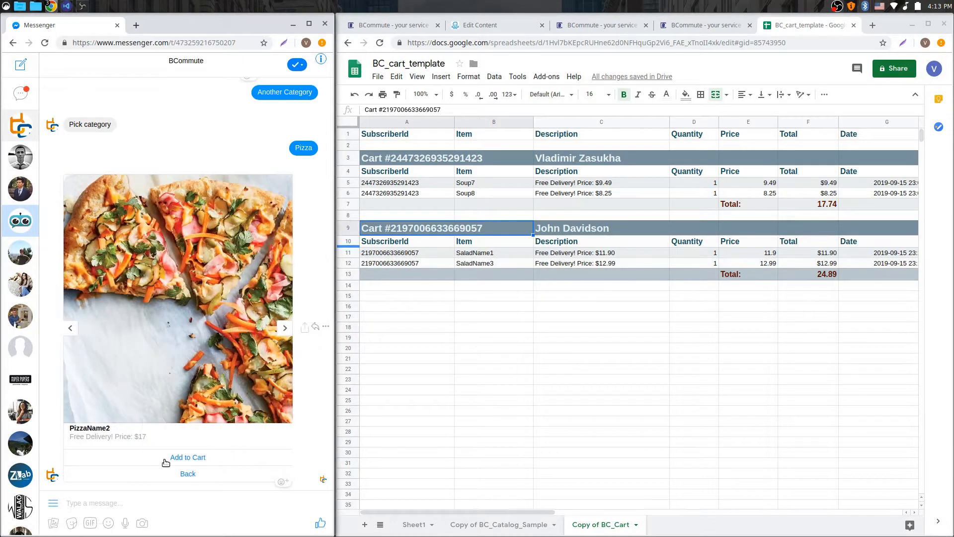
click(185, 458)
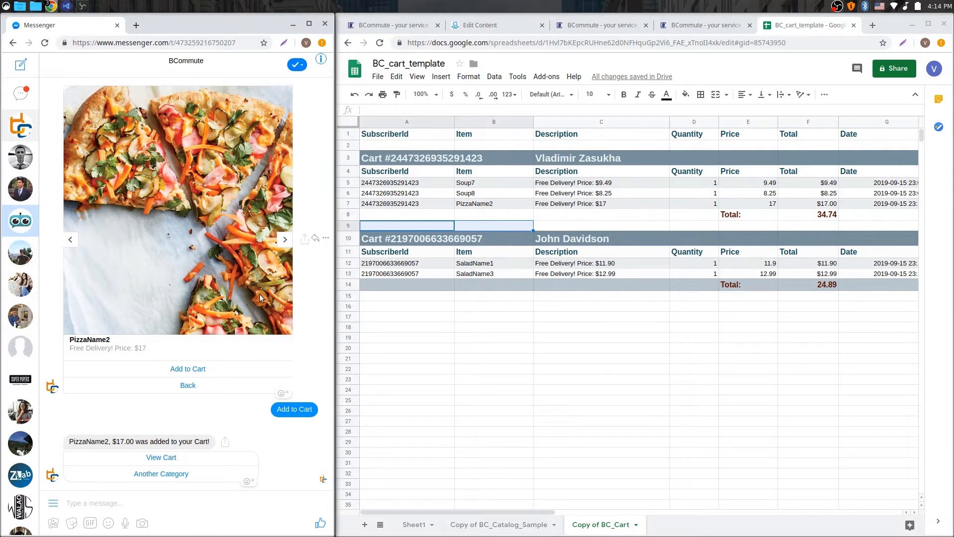
Compare the Total cells of the two customers' cart blocks in Copy of BC_Cart.
click(604, 327)
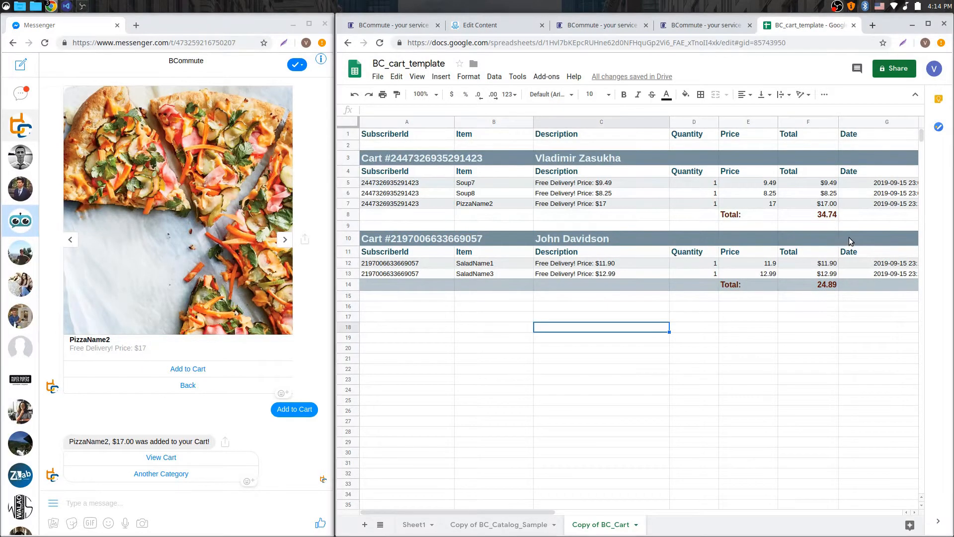
click(821, 219)
click(820, 286)
click(822, 214)
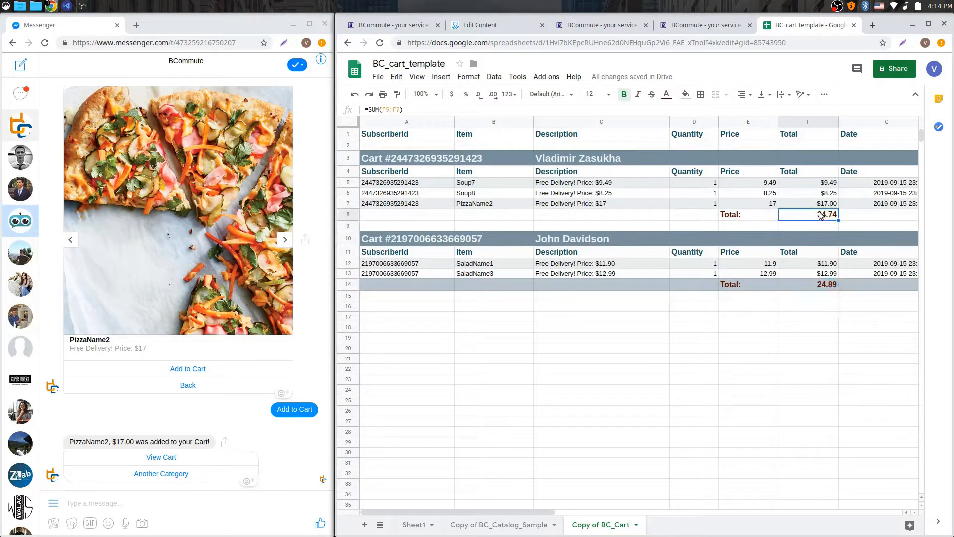
Check out the cart in Messenger and compare the reply with the CheckoutMsg block in the ManyChat flow.
click(166, 457)
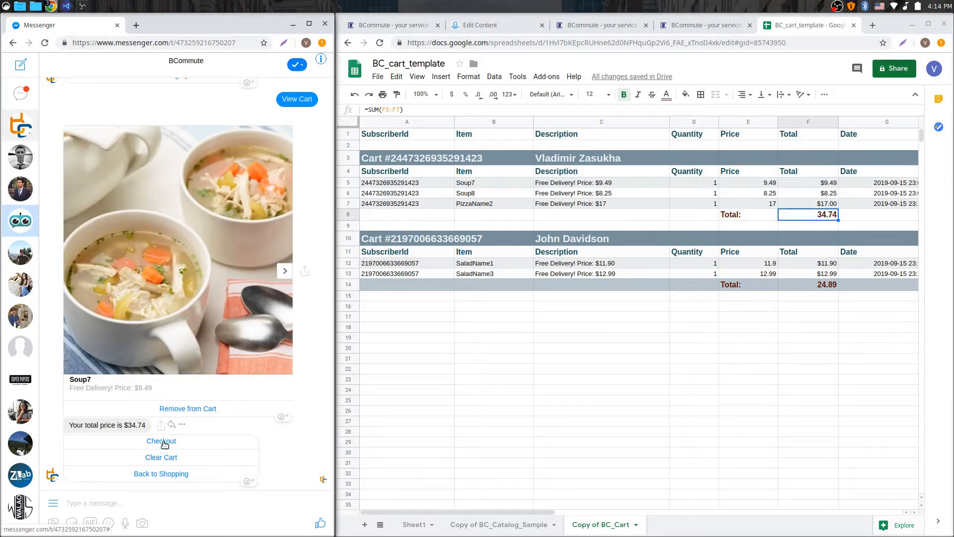
click(161, 441)
click(490, 26)
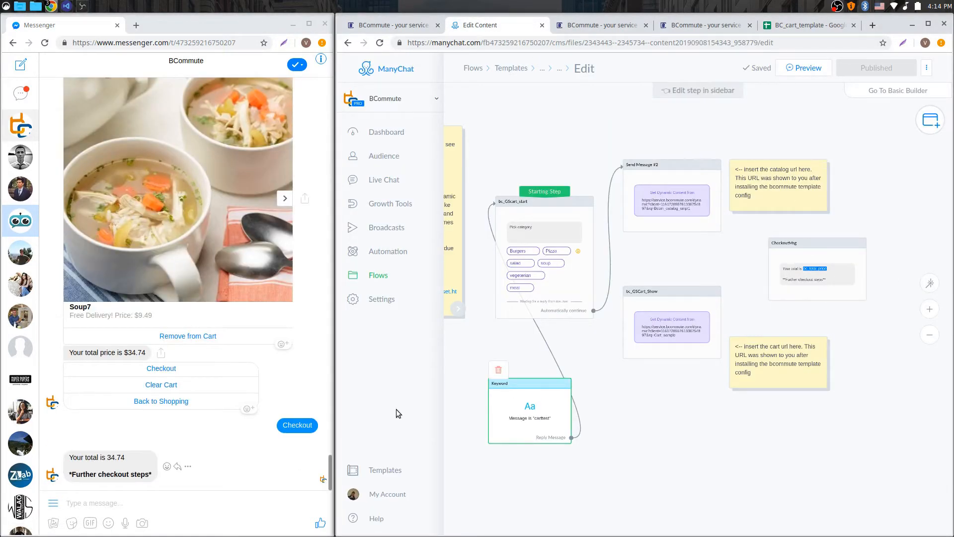
scroll(853, 275, up, 2)
scroll(829, 275, up, 2)
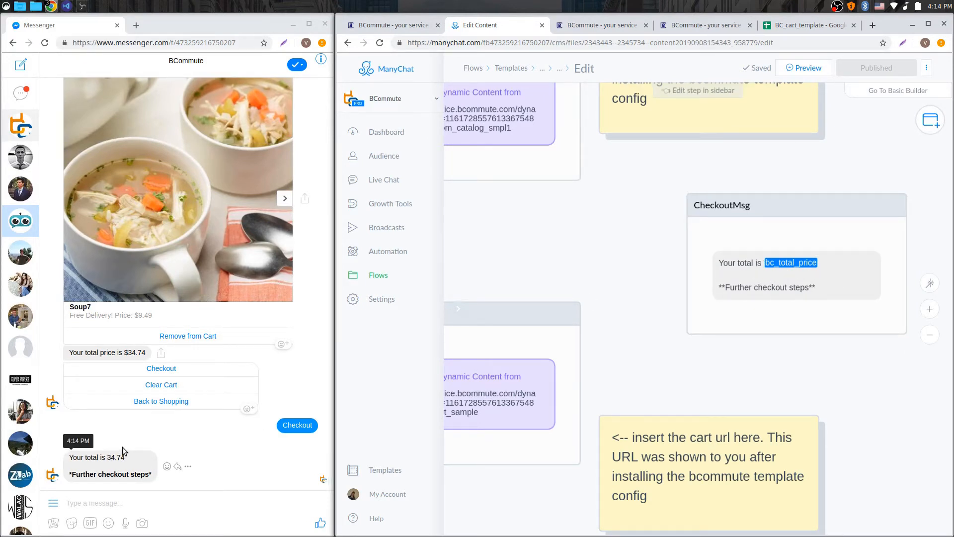
Switch back to the BC_cart_template spreadsheet and review both customers' cart blocks.
click(790, 28)
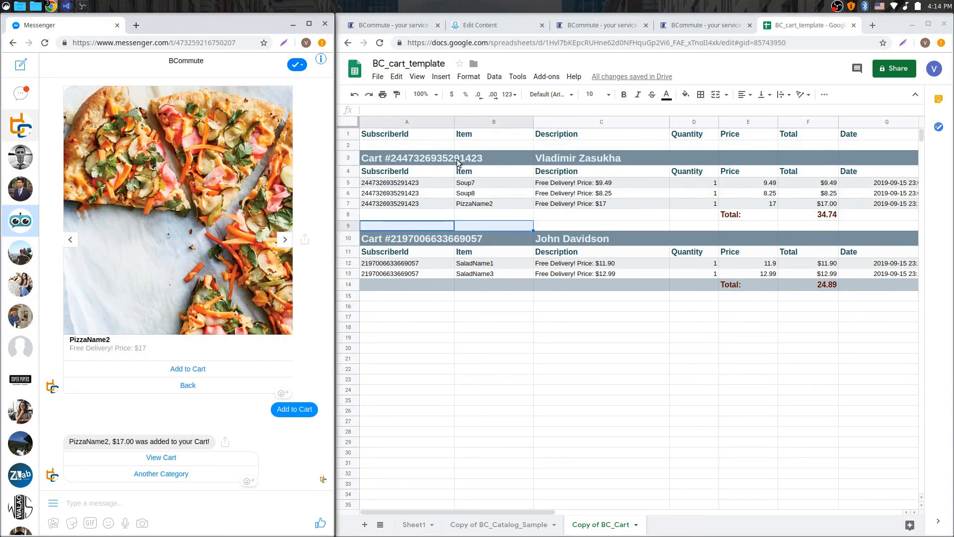
click(611, 325)
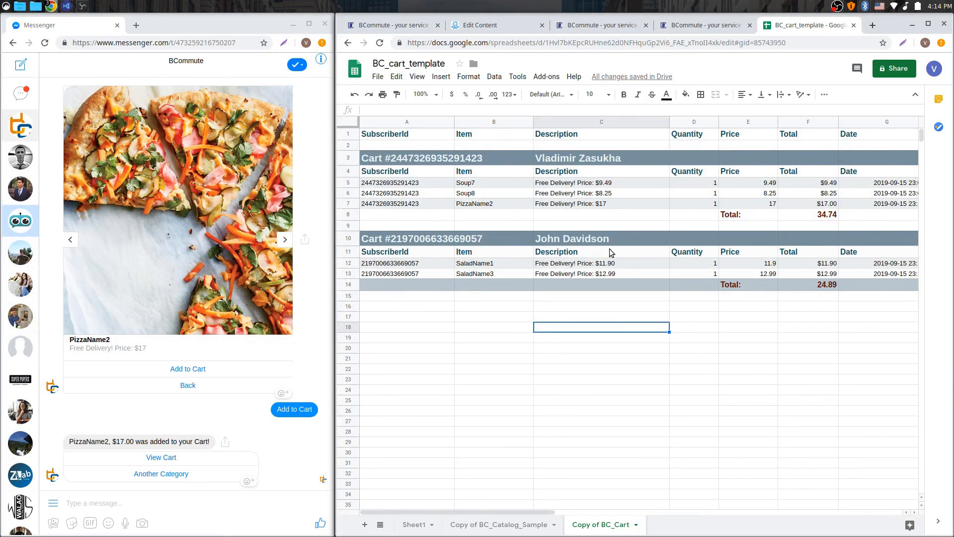